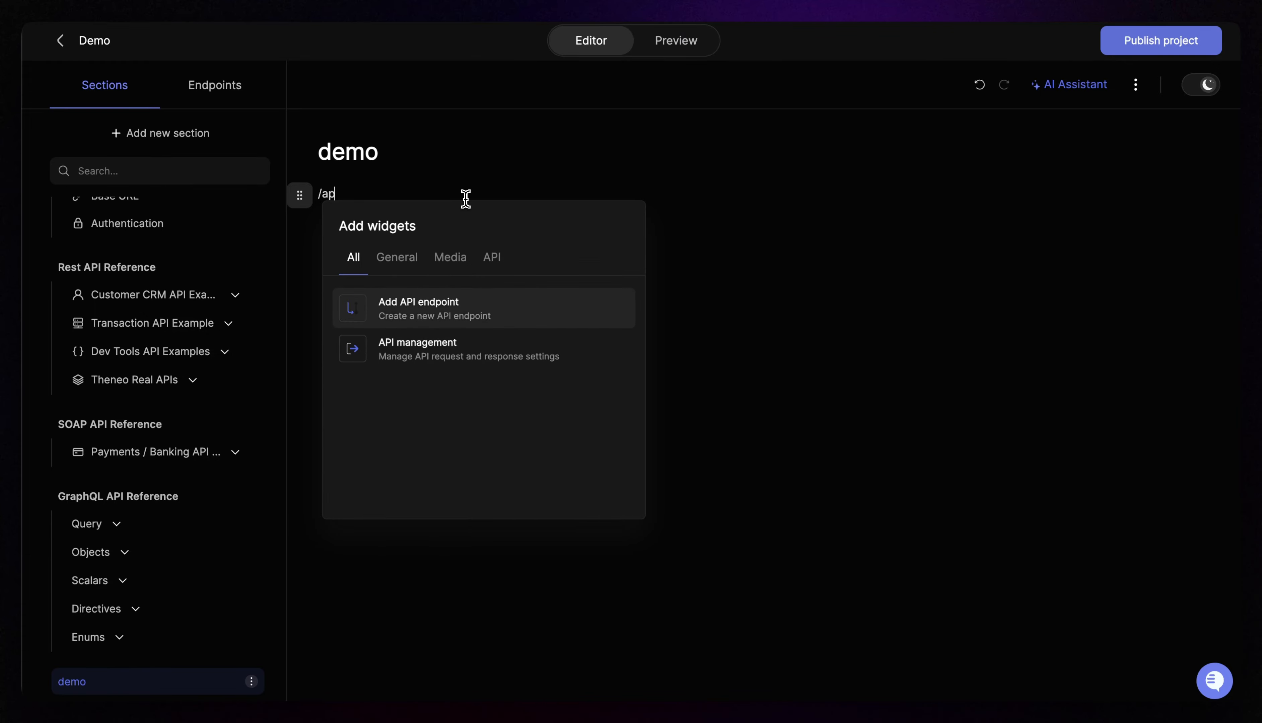
# Step: Add an API management widget to the demo section, set its method to POST and save the path /testdemo
pyautogui.click(442, 355)
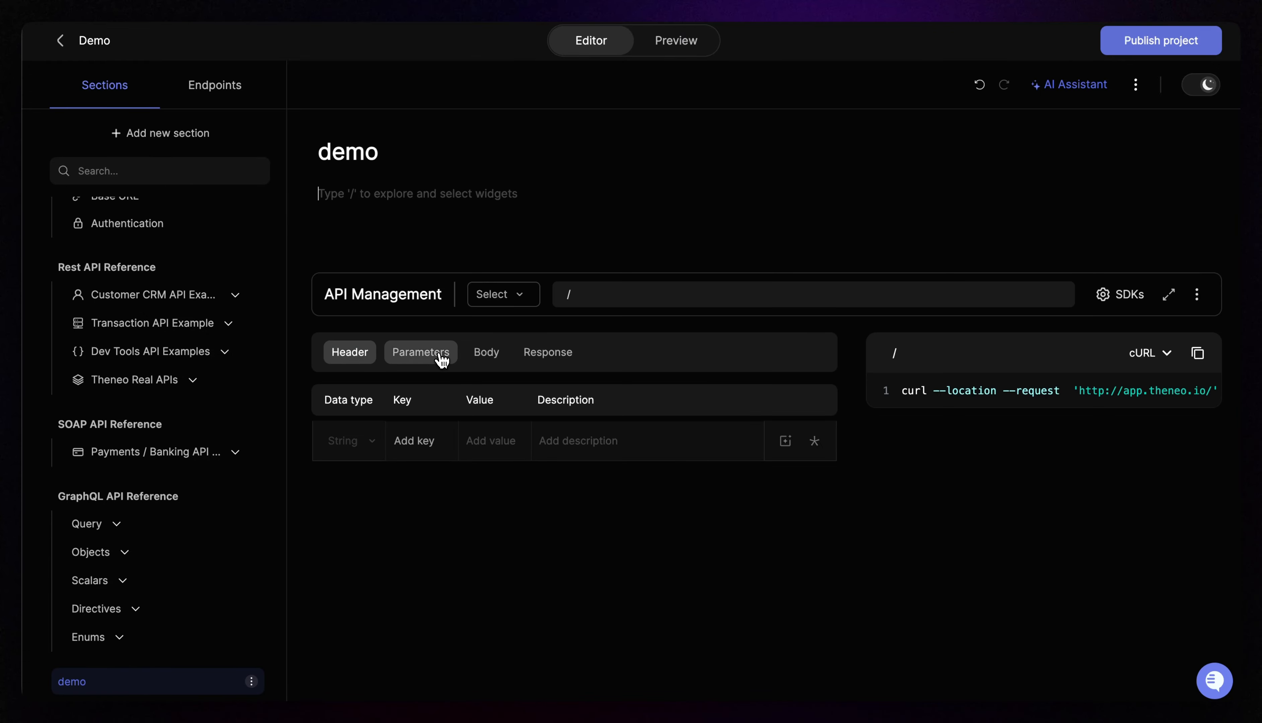
pyautogui.click(515, 301)
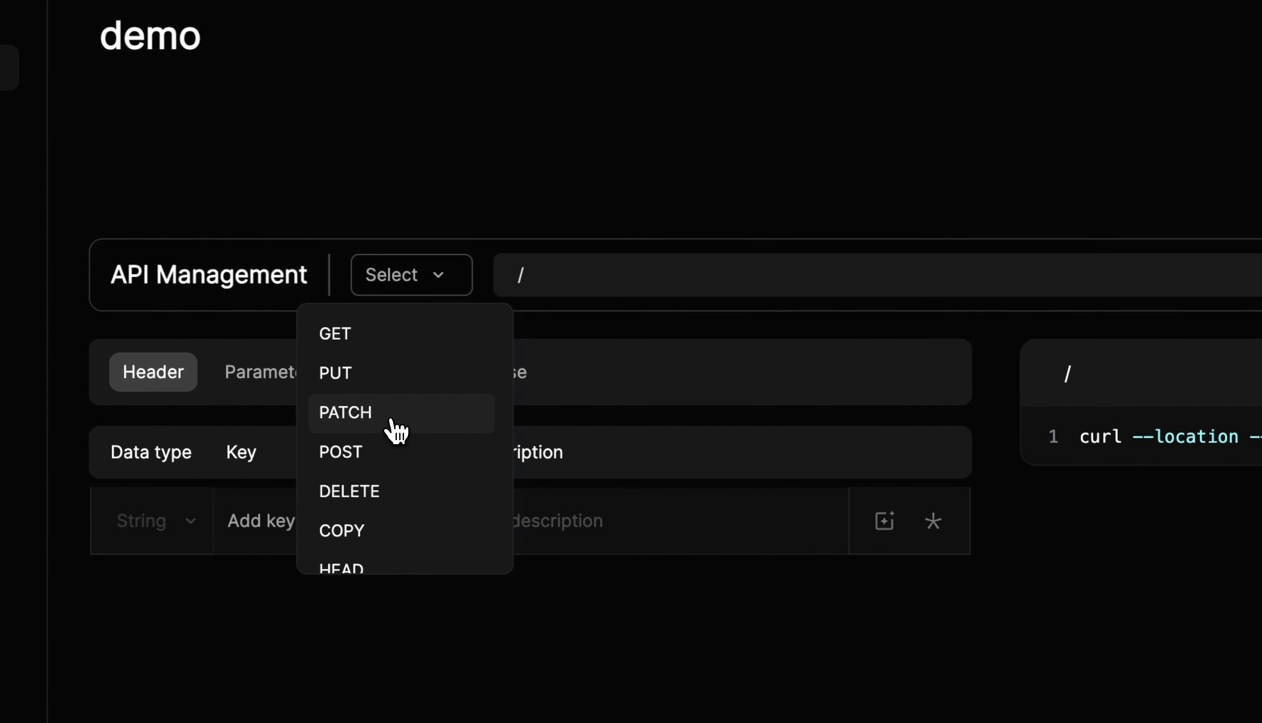
pyautogui.click(366, 453)
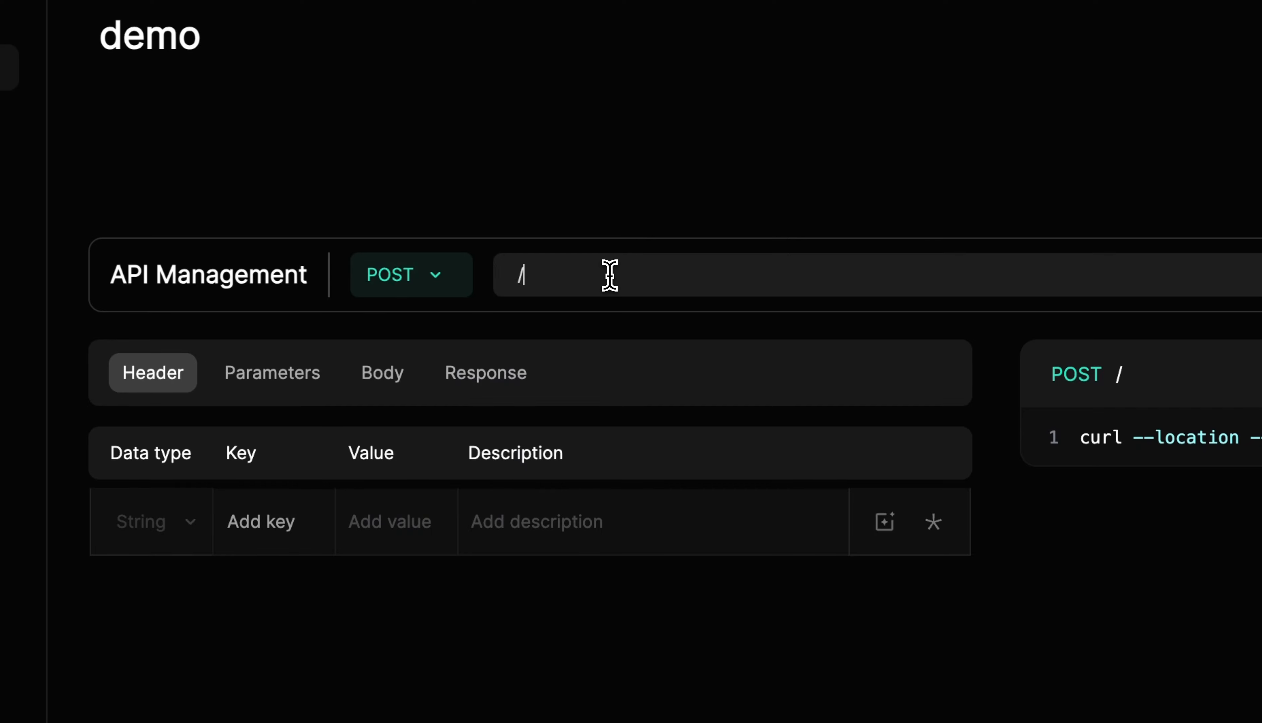
pyautogui.write('testdemo')
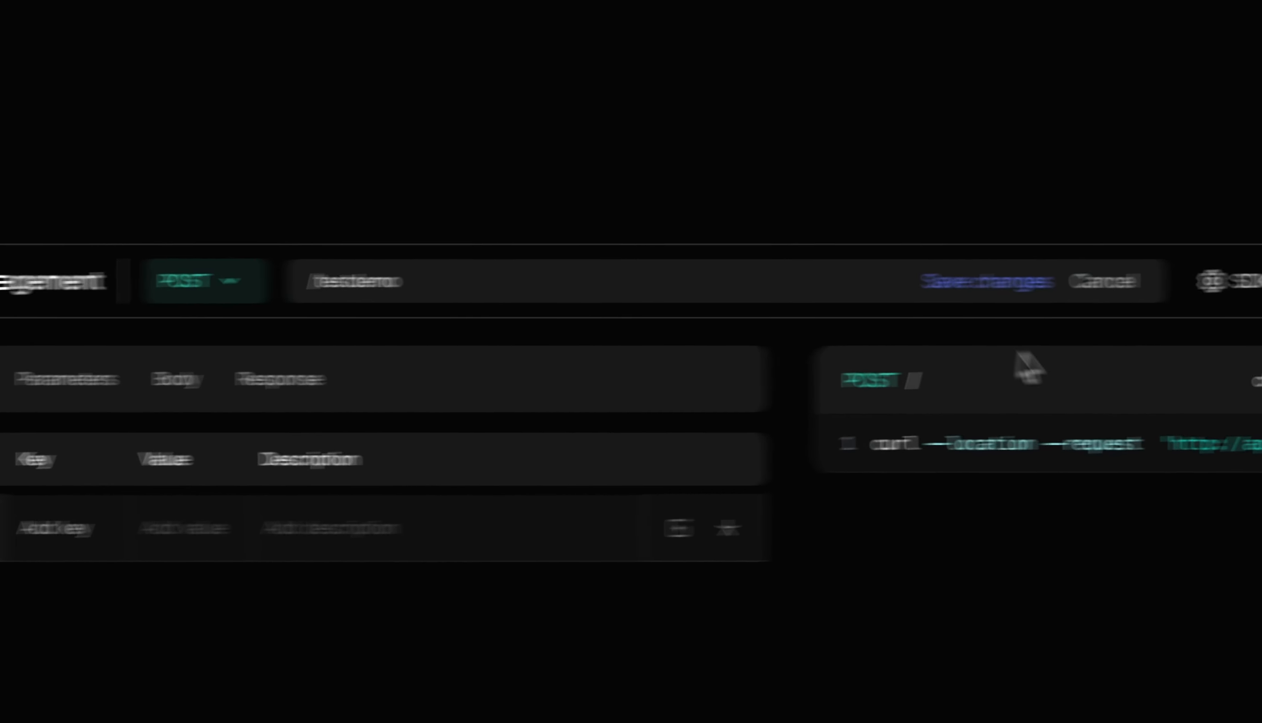
pyautogui.click(1177, 275)
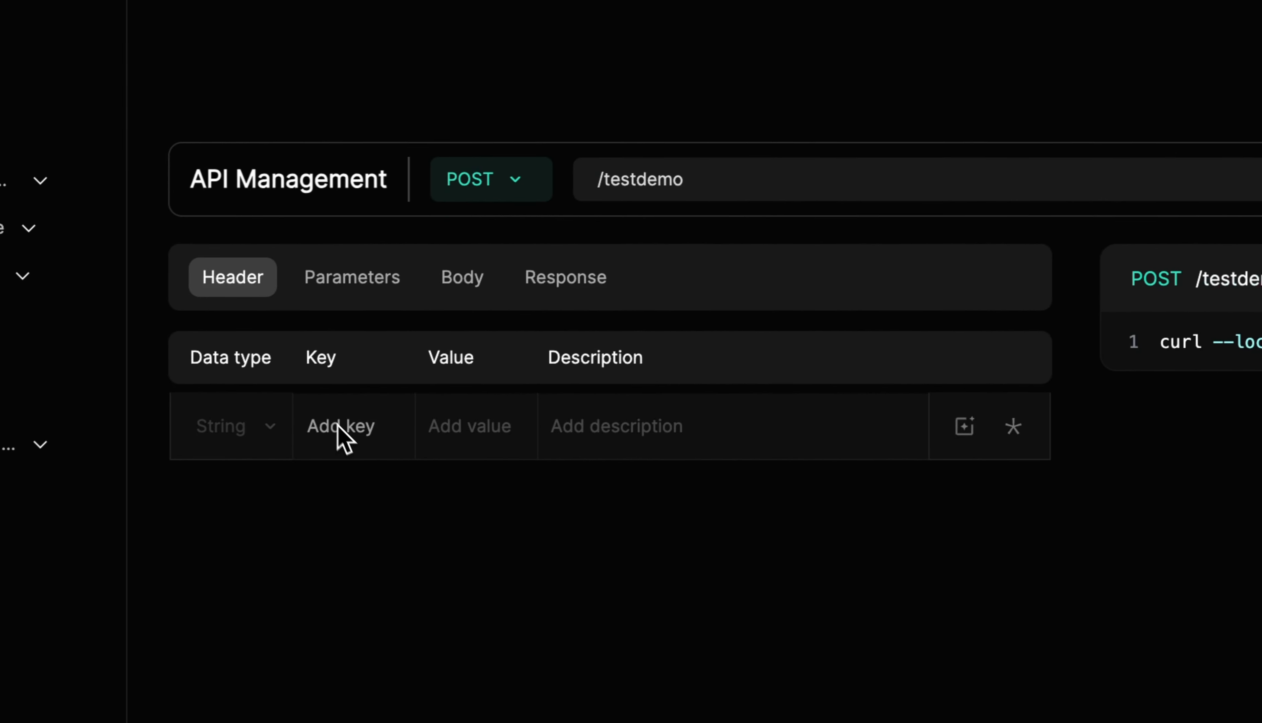
# Step: Add an Authorization string header with the value Bearer and the description "A bearer token authorization"
pyautogui.click(263, 445)
pyautogui.click(276, 516)
pyautogui.click(473, 435)
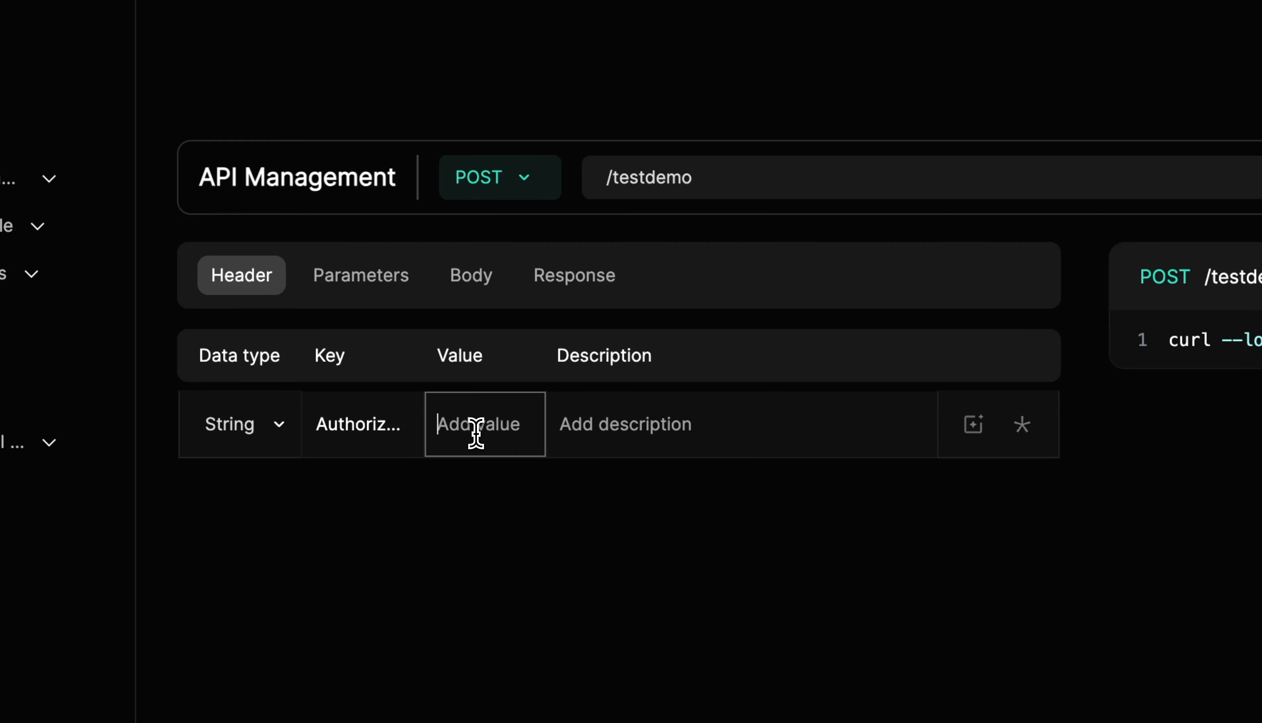
pyautogui.write('Bearer')
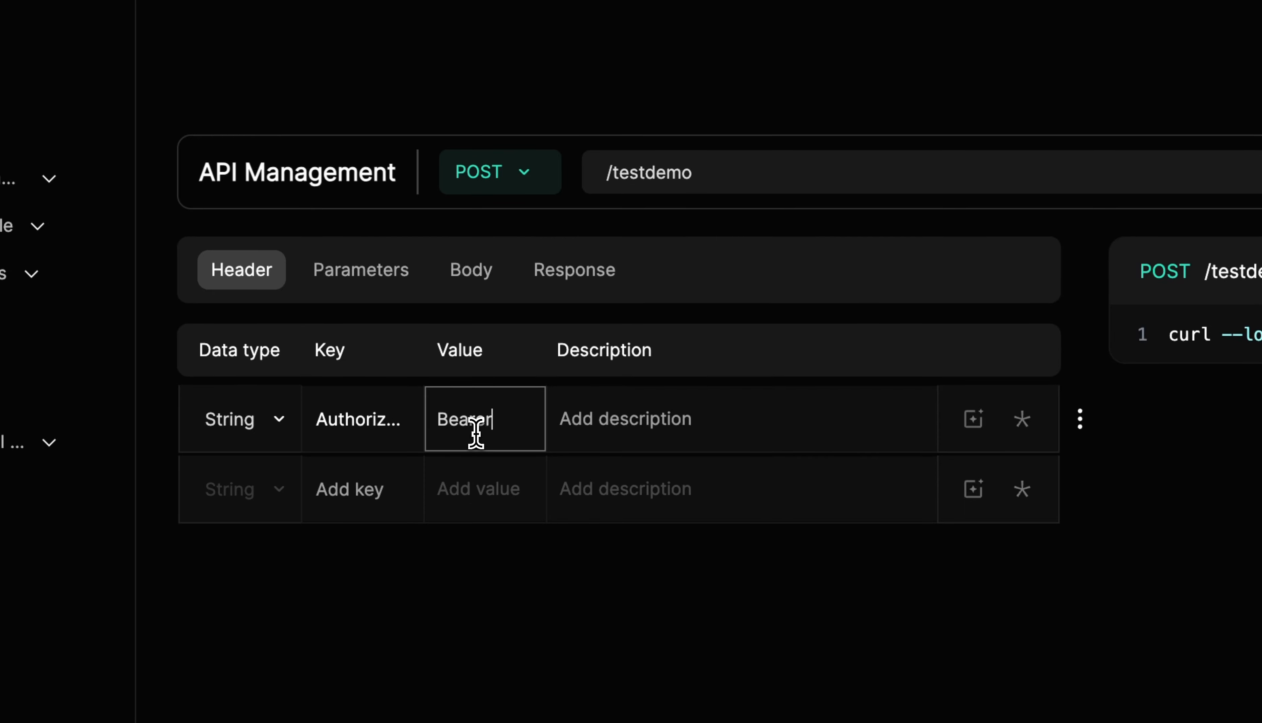
pyautogui.click(636, 451)
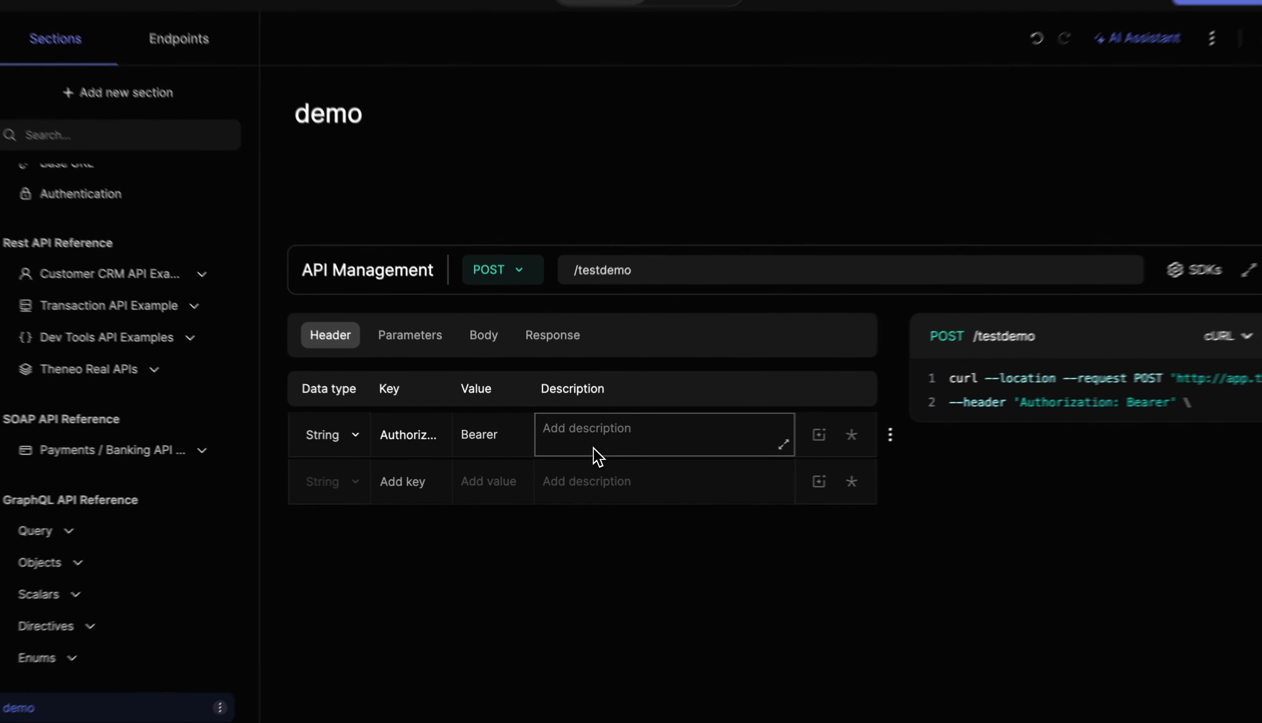
pyautogui.write('A ')
pyautogui.write('bearer token authoriz')
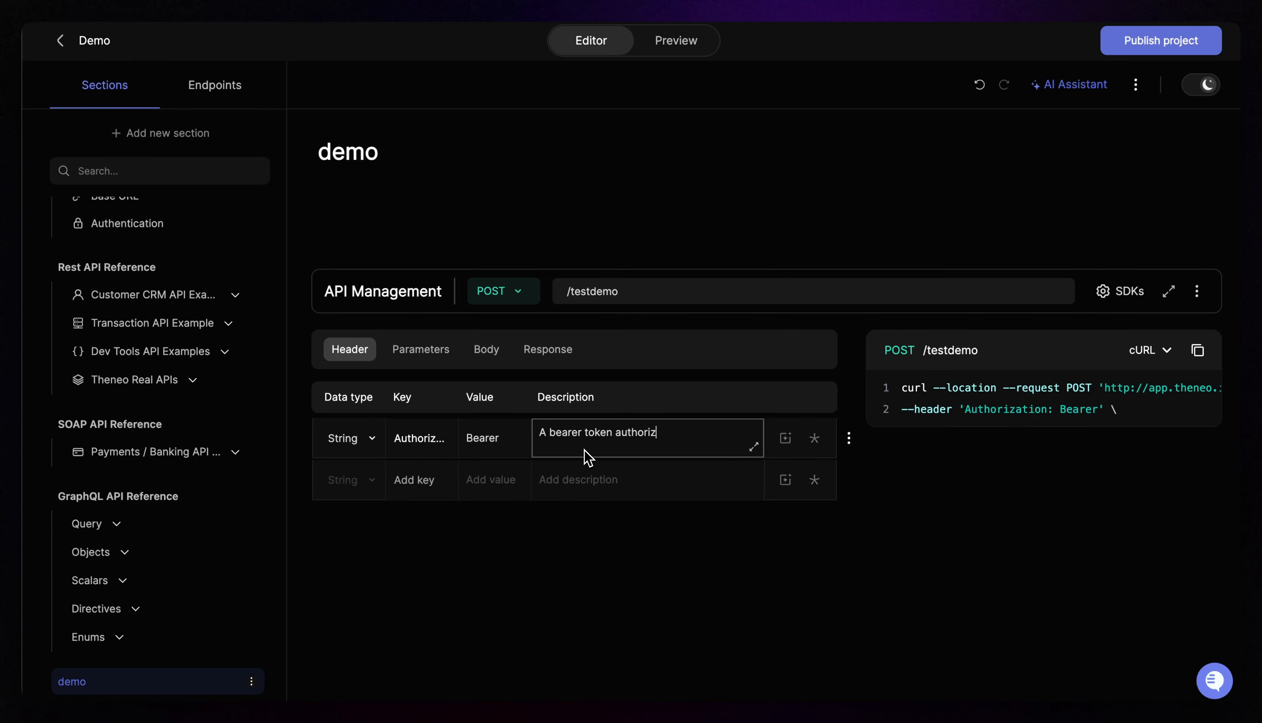
pyautogui.write('ation')
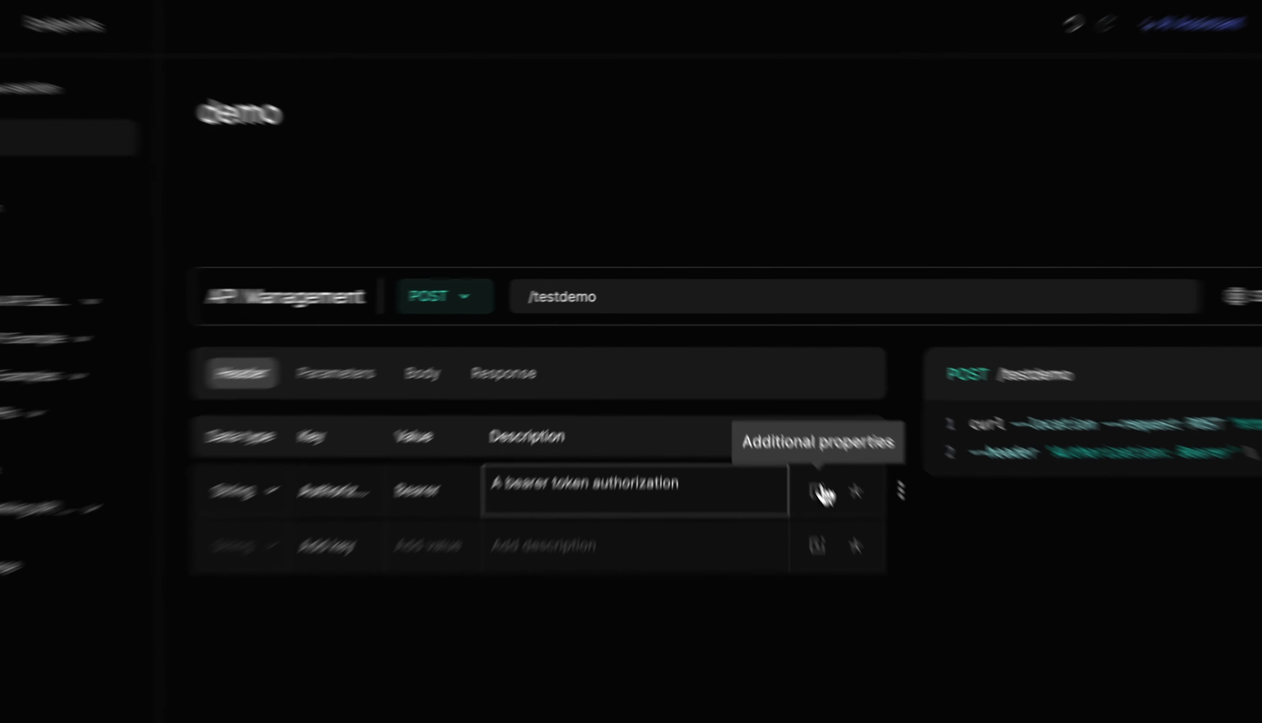
# Step: View the Authorization header's additional properties without editing them, and mark the header as required
pyautogui.click(818, 492)
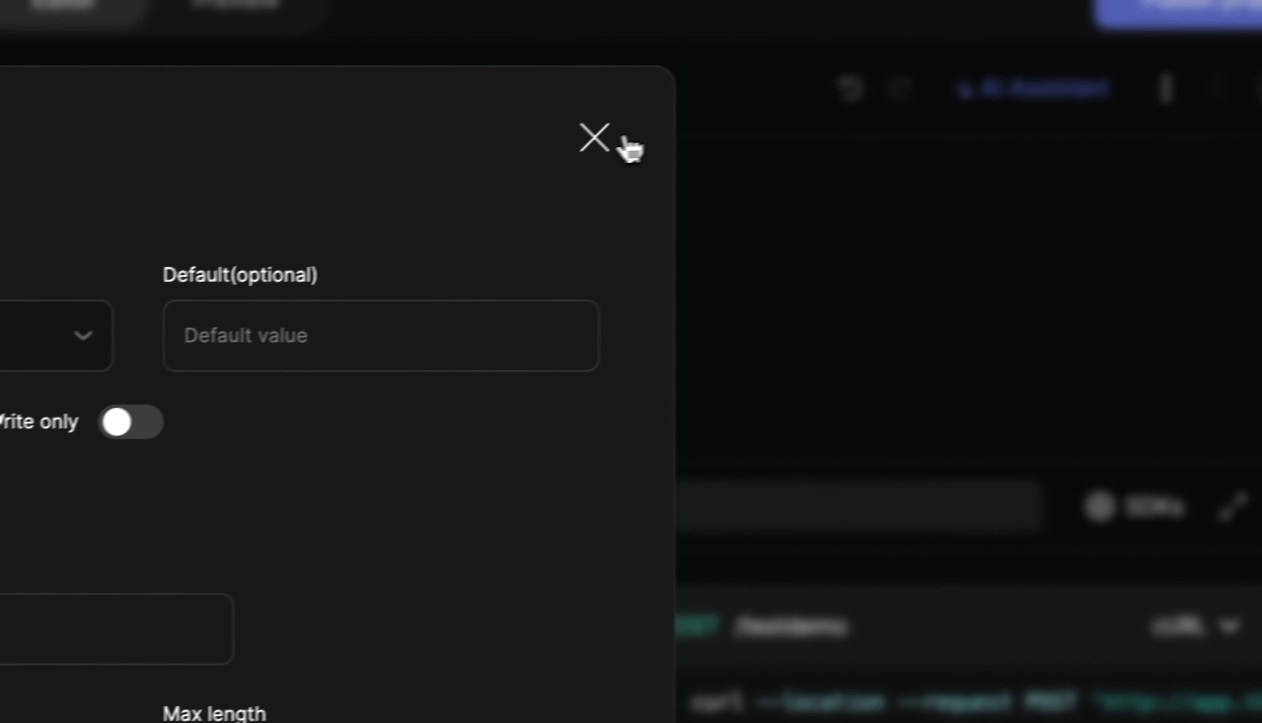
pyautogui.click(623, 143)
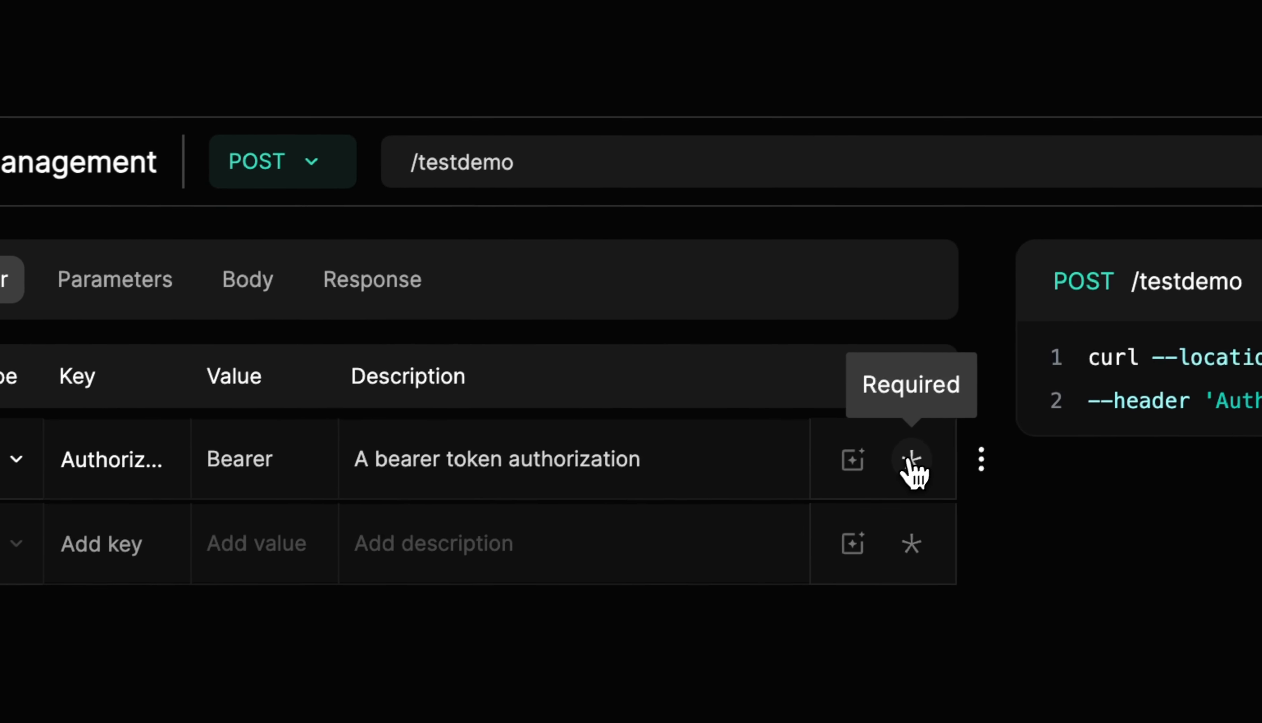
pyautogui.click(926, 466)
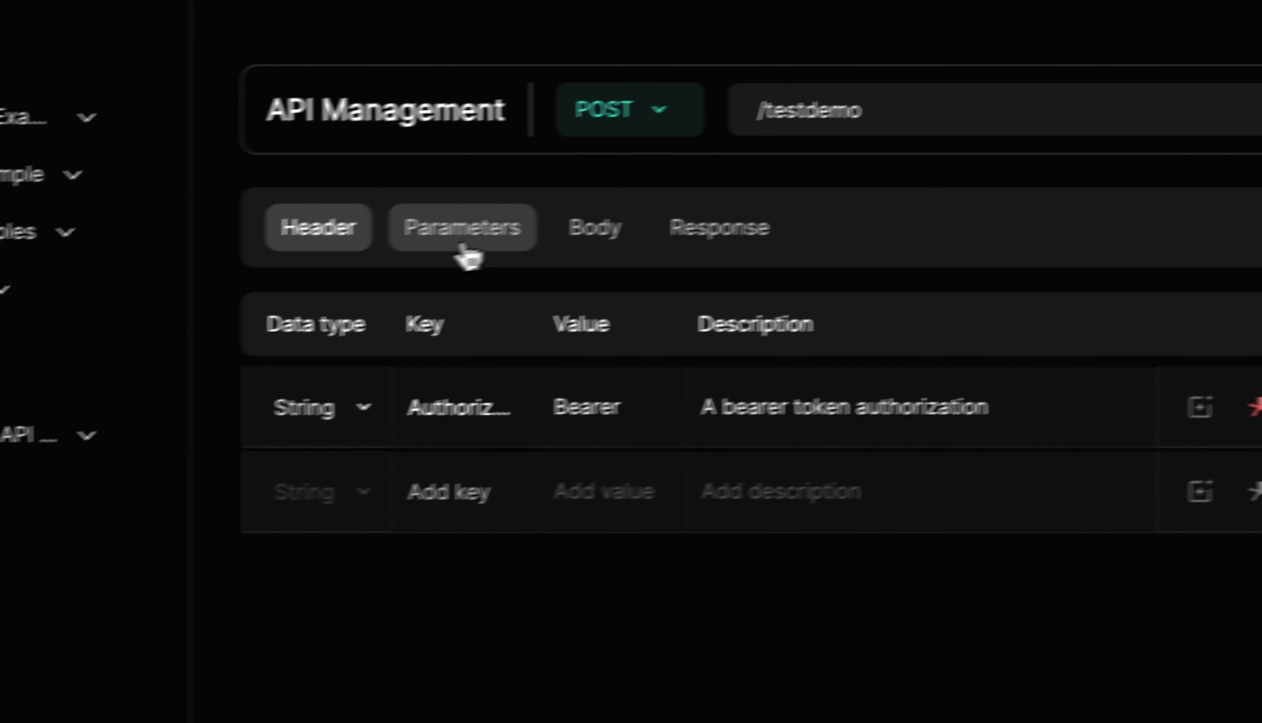
# Step: Add a first_name string to the request body with a sample first name and the description "First name of the user", and view its additional properties
pyautogui.click(461, 244)
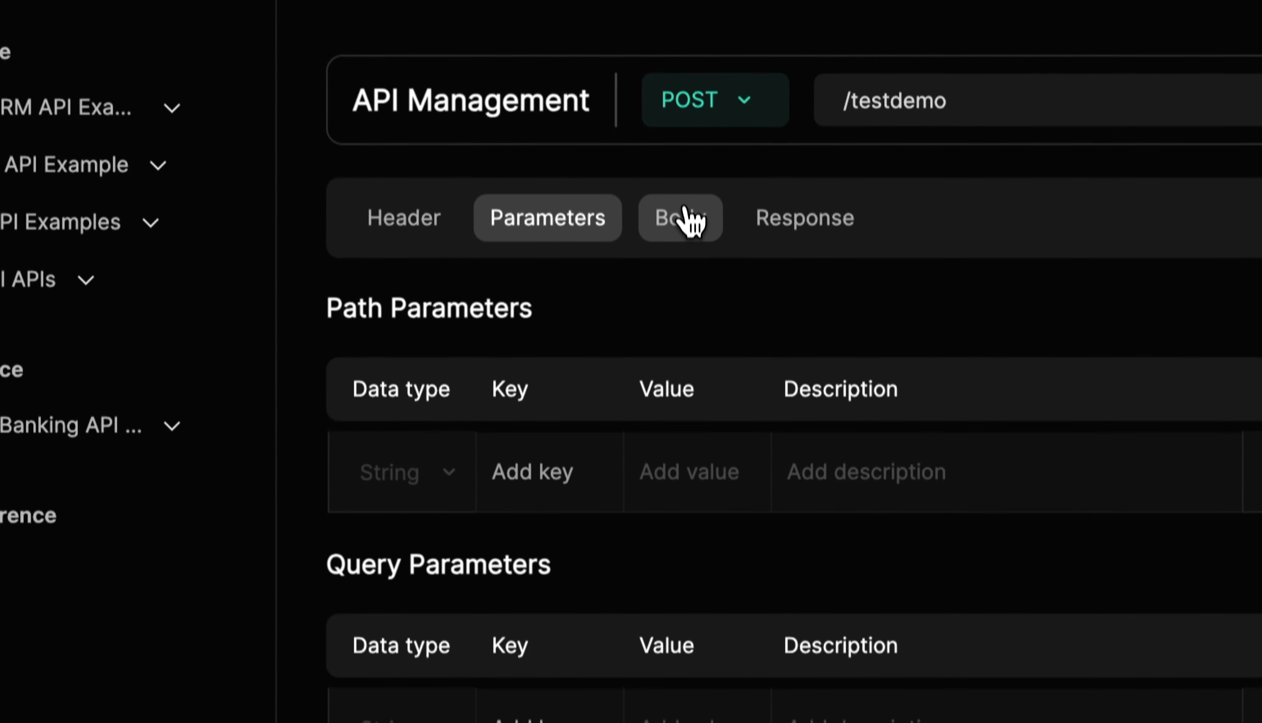
pyautogui.click(688, 220)
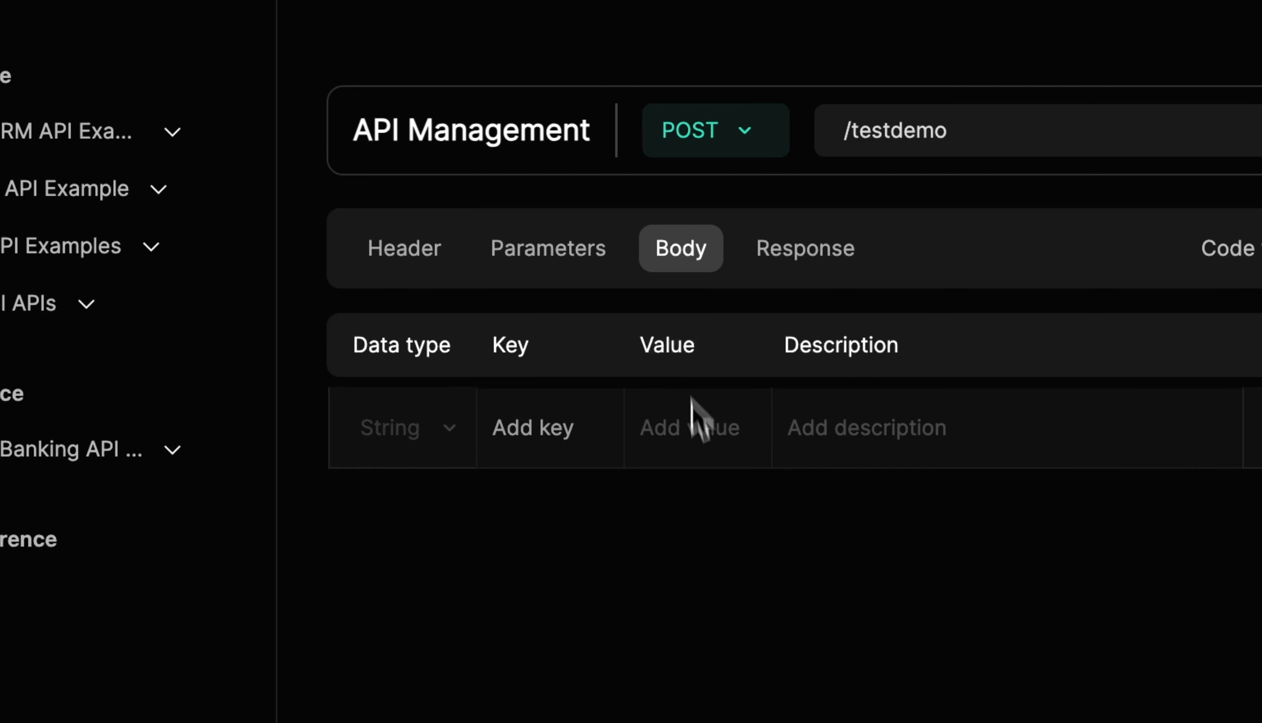
pyautogui.click(549, 418)
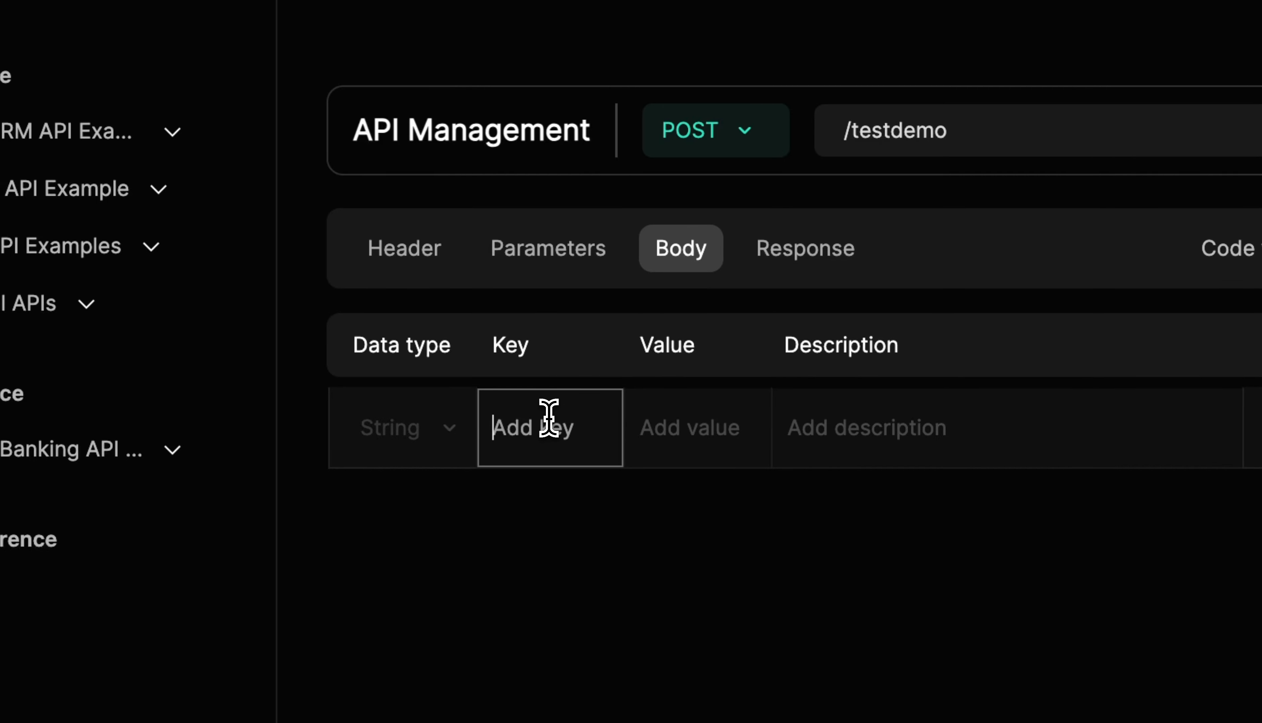
pyautogui.write('first_name')
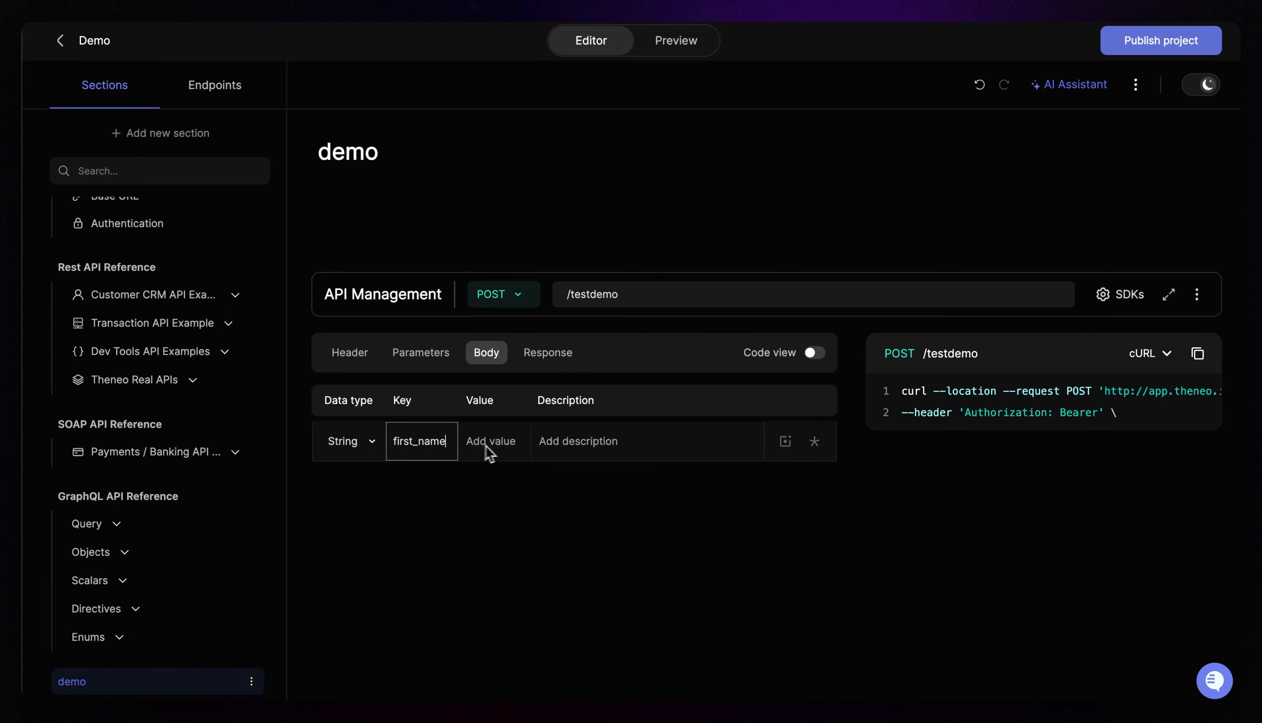
pyautogui.click(485, 447)
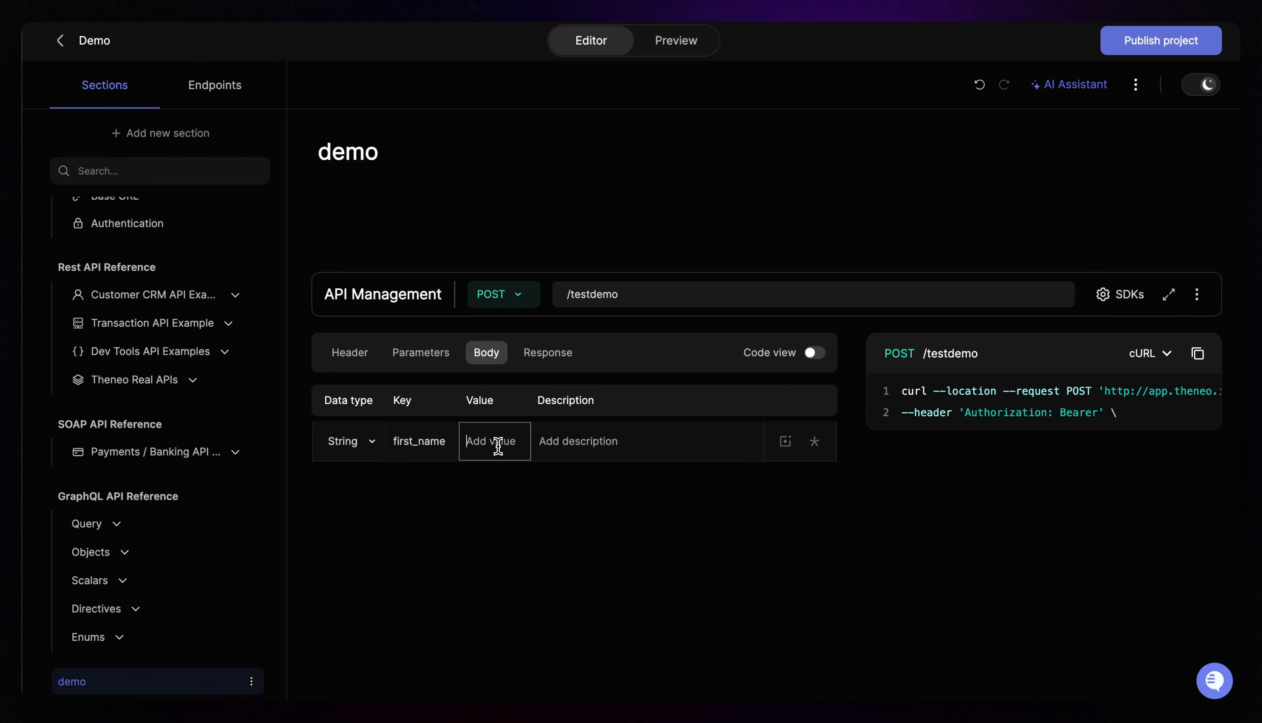
pyautogui.click(484, 441)
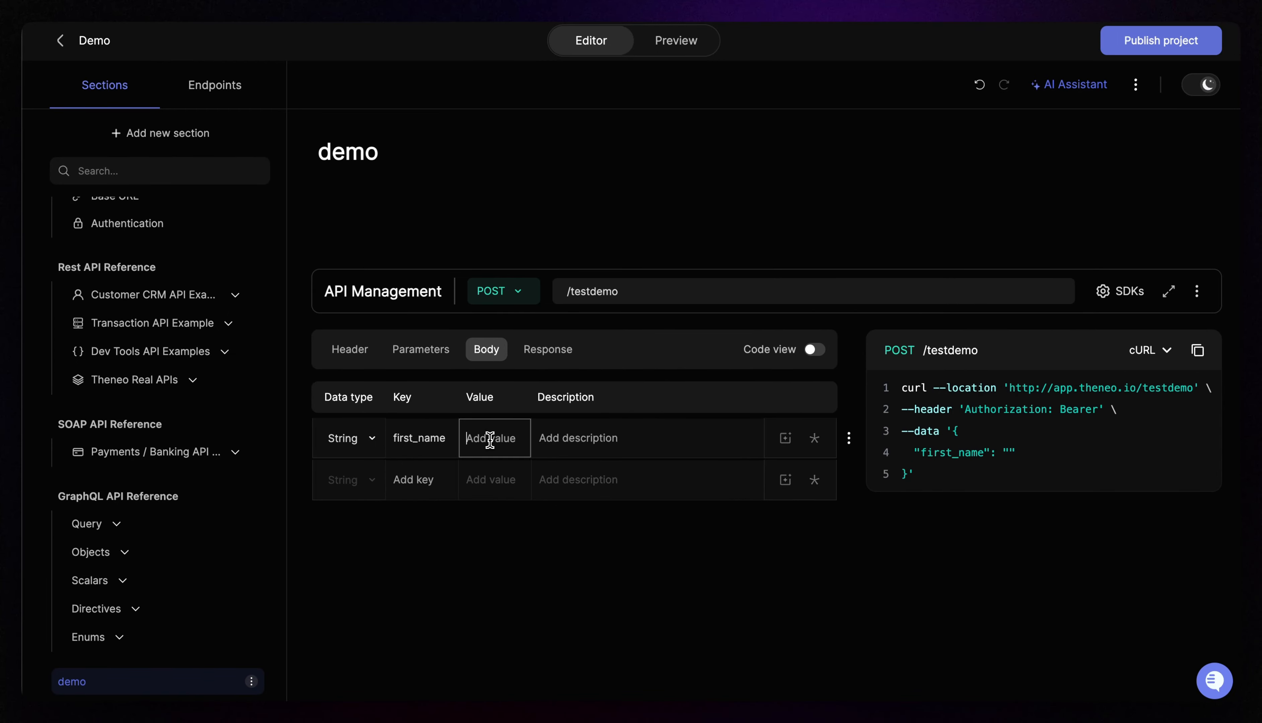
pyautogui.write('Ana')
pyautogui.click(613, 437)
pyautogui.write('First name of the user')
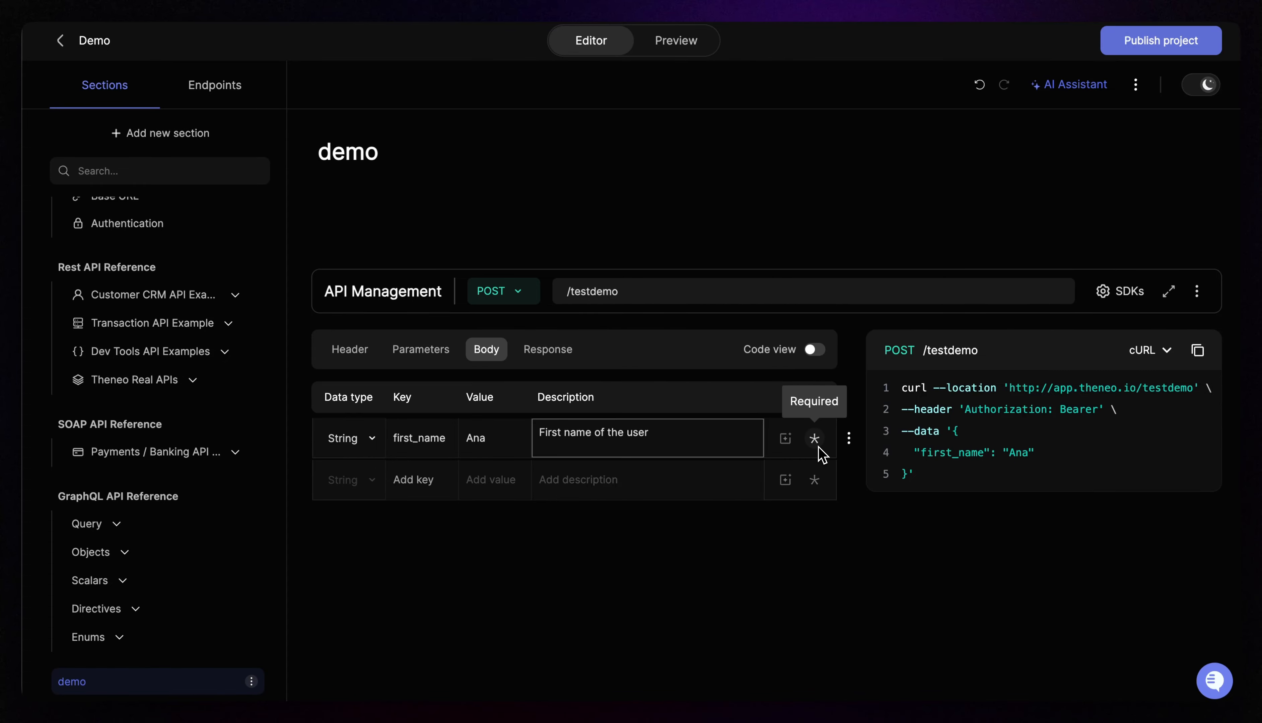
pyautogui.click(787, 446)
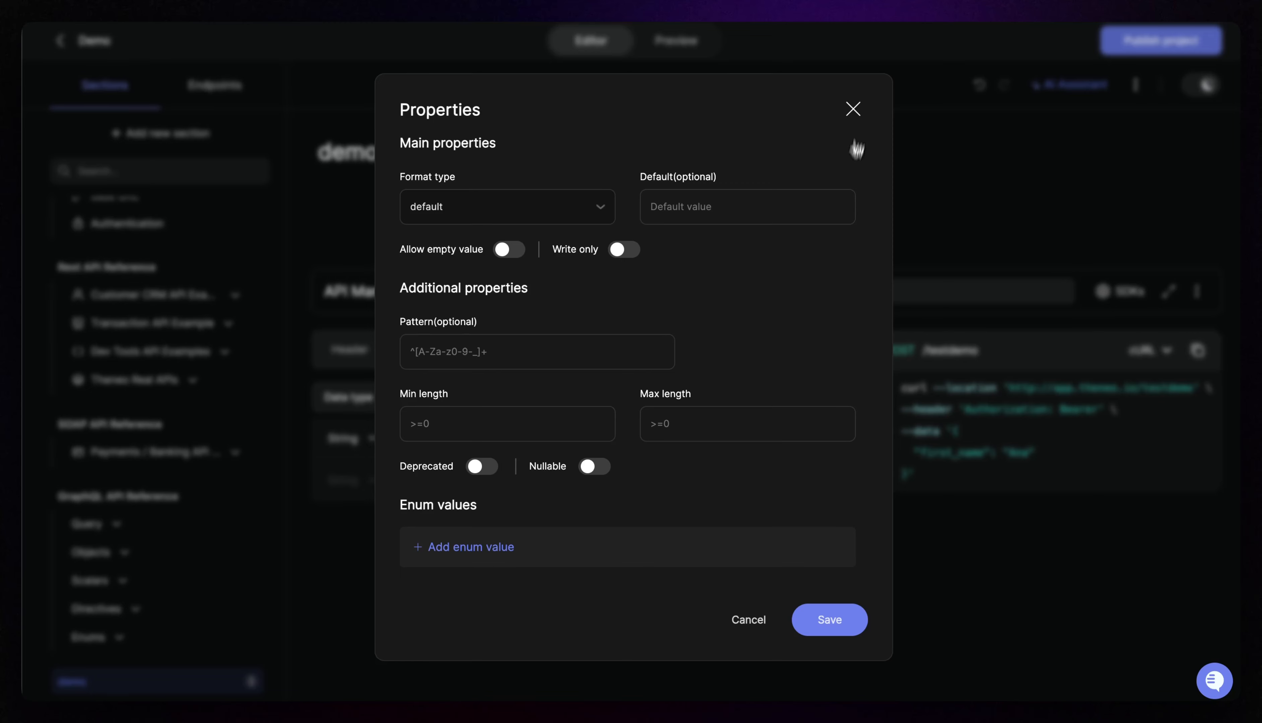
pyautogui.click(854, 109)
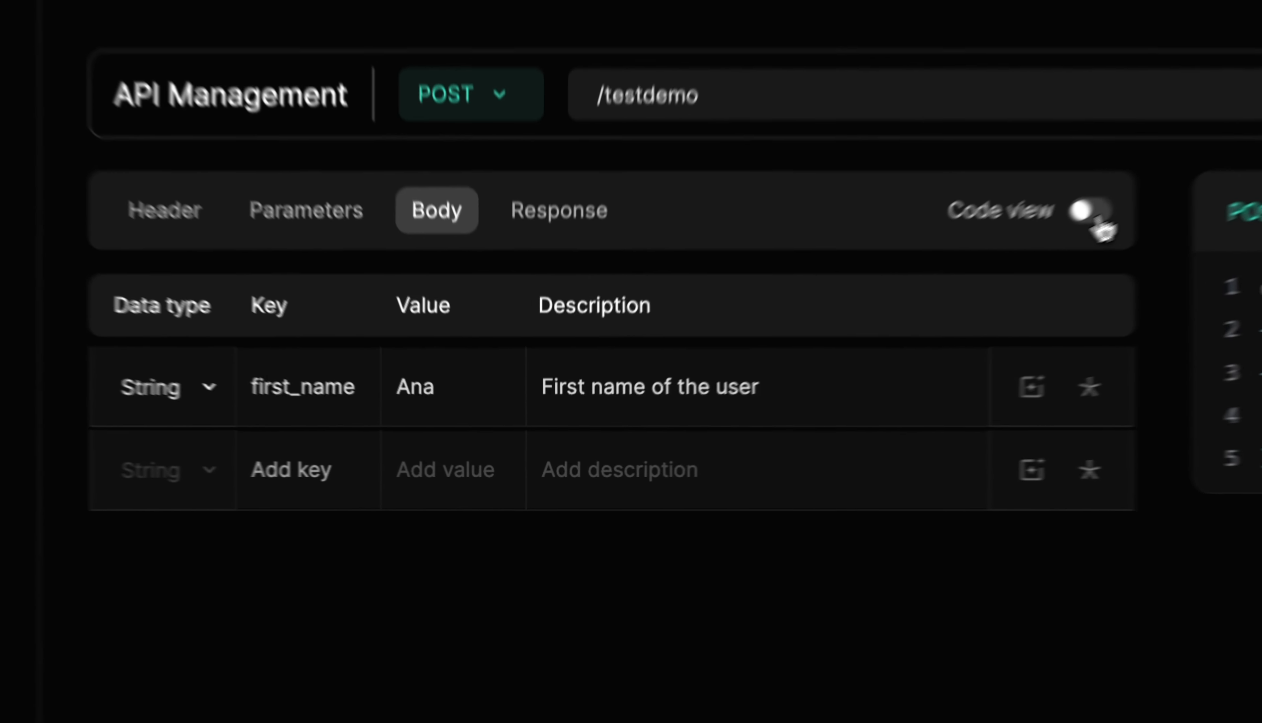
# Step: Add a last_name entry with the value "Theneo" to the body JSON in code view, and return to the table view
pyautogui.click(815, 350)
pyautogui.click(560, 463)
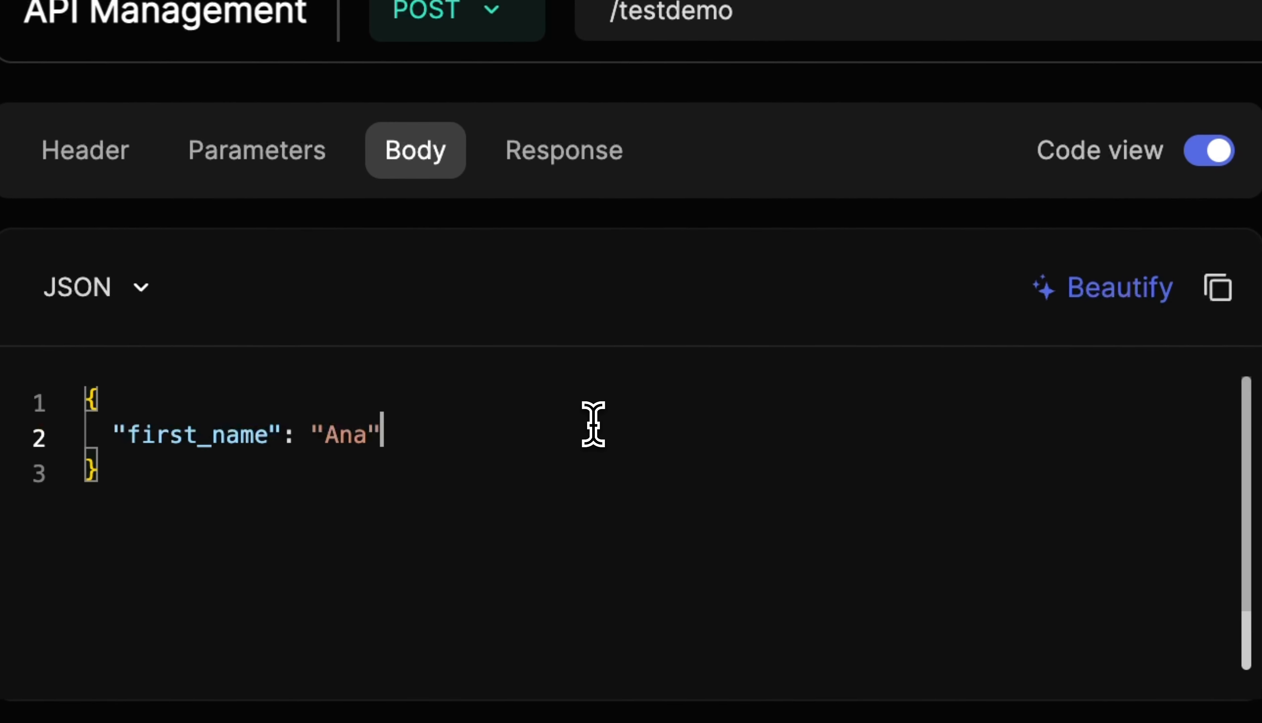
pyautogui.press('Return')
pyautogui.write('"')
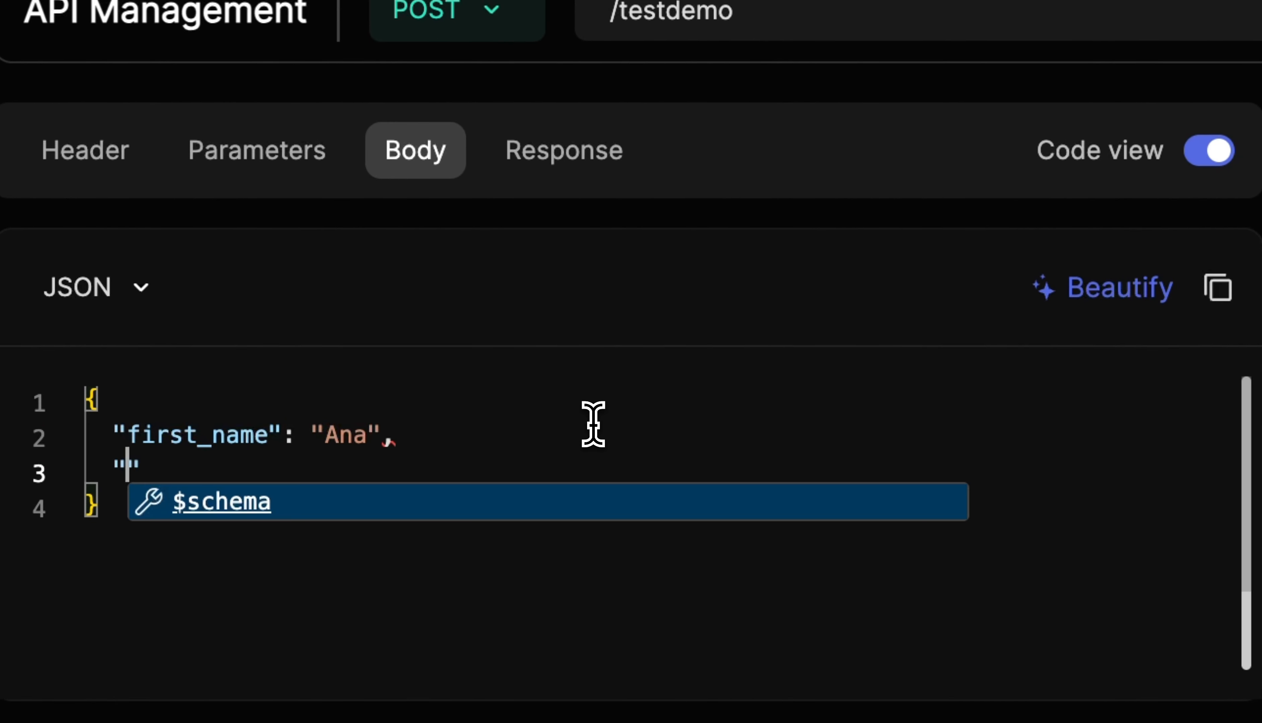
pyautogui.write('last_')
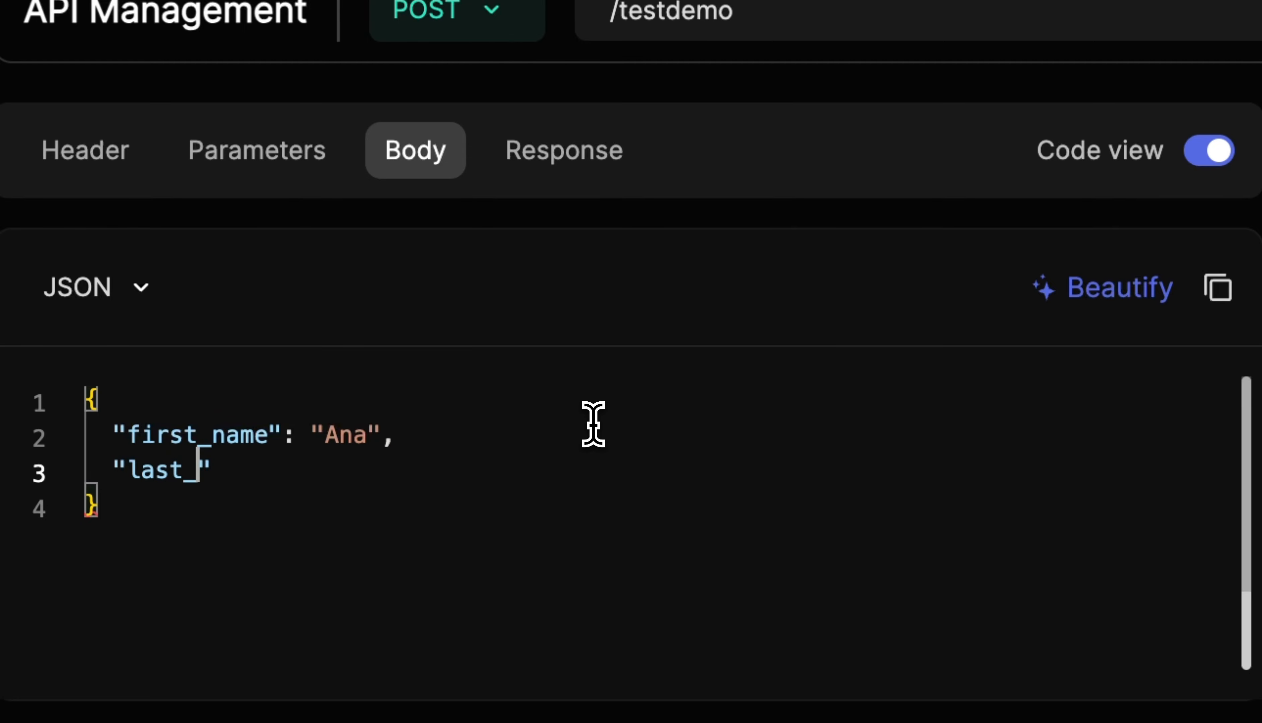
pyautogui.write('name')
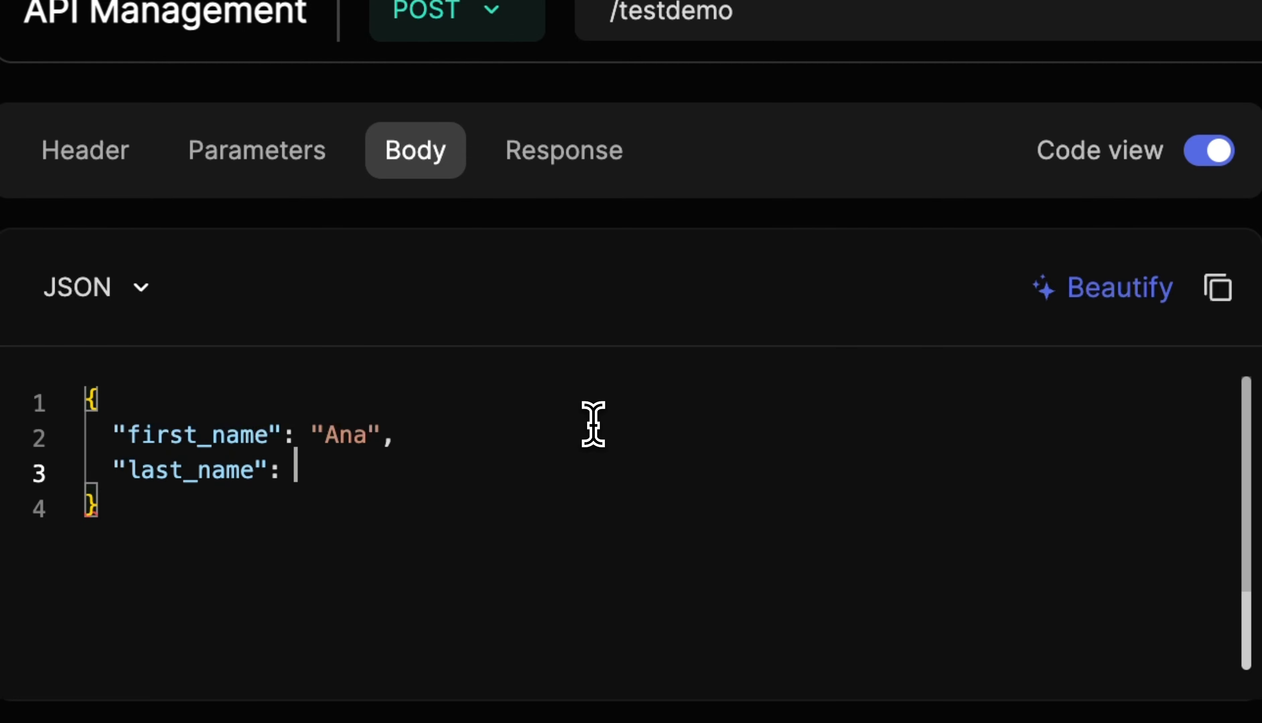
pyautogui.write('": "Theneo')
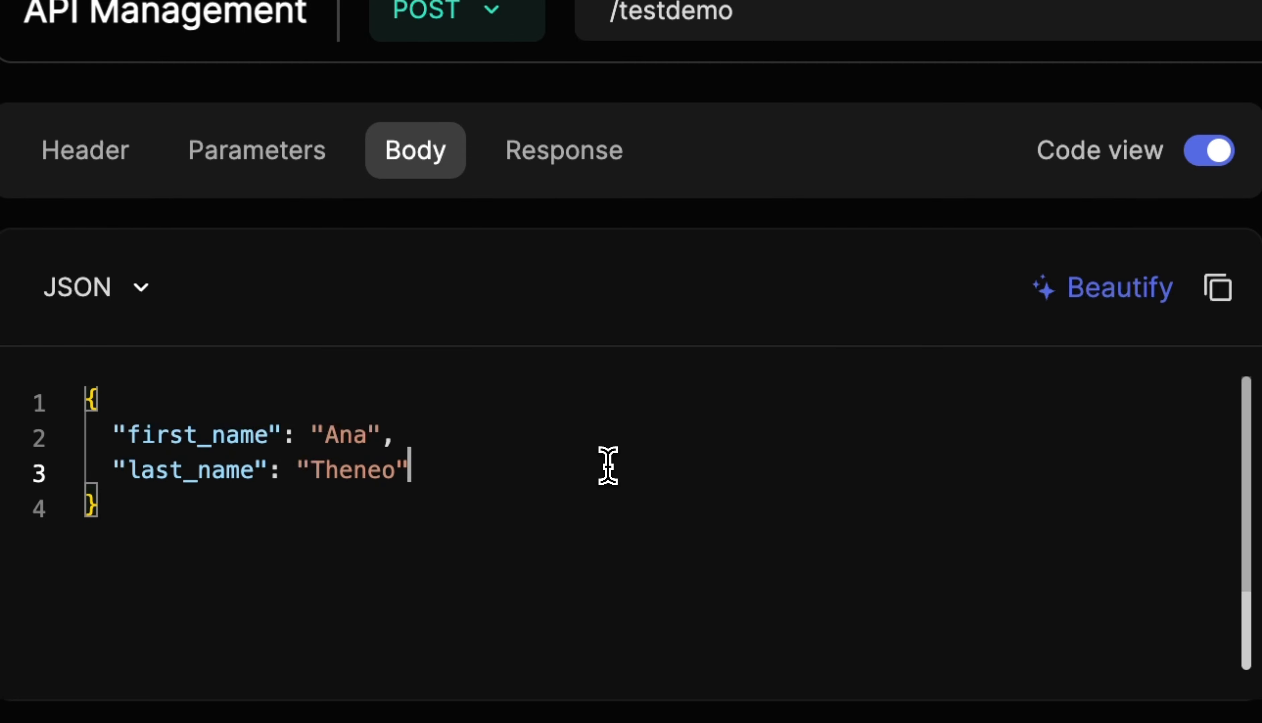
pyautogui.click(1208, 155)
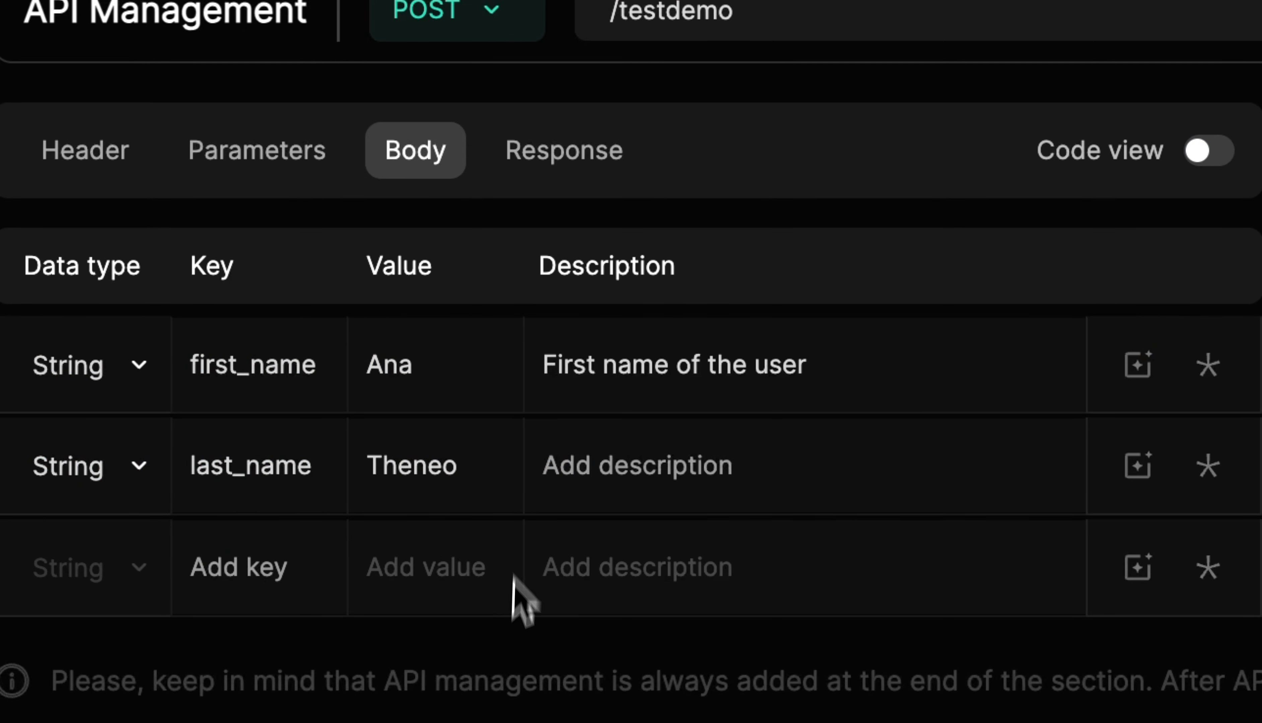
pyautogui.click(564, 464)
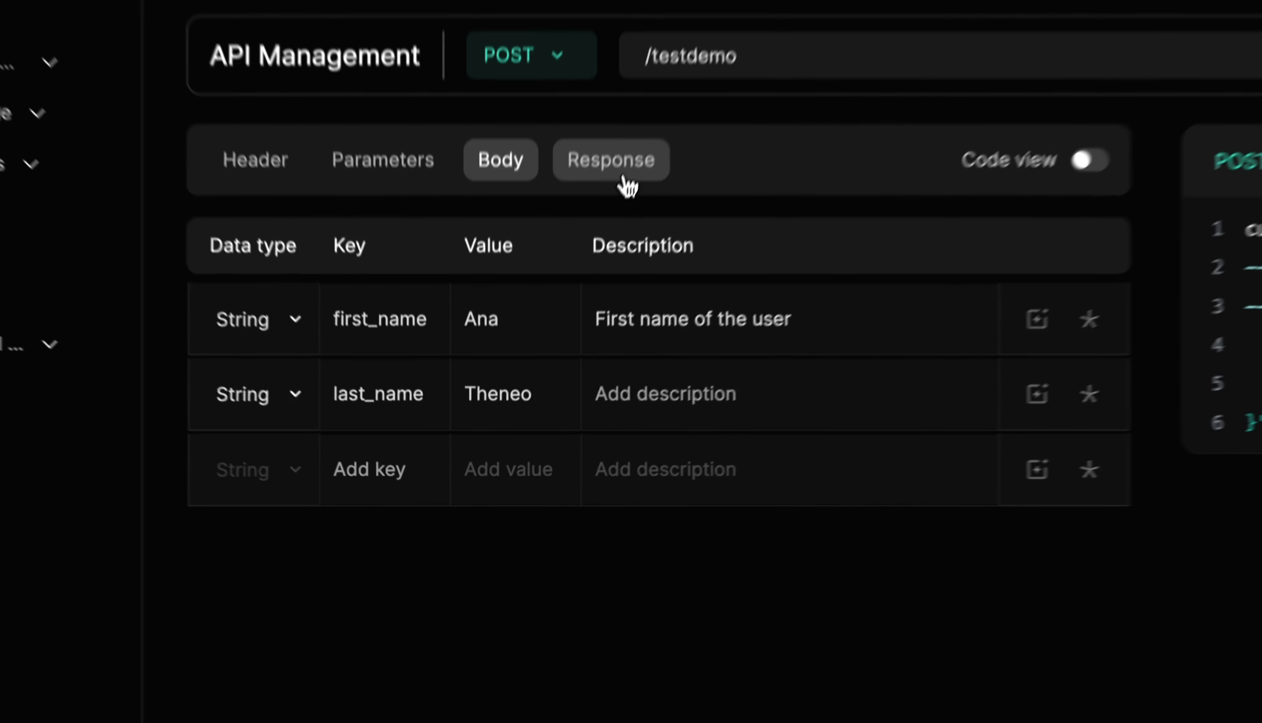
# Step: Add a 200 response to the endpoint and give it the description text "Description"
pyautogui.click(555, 361)
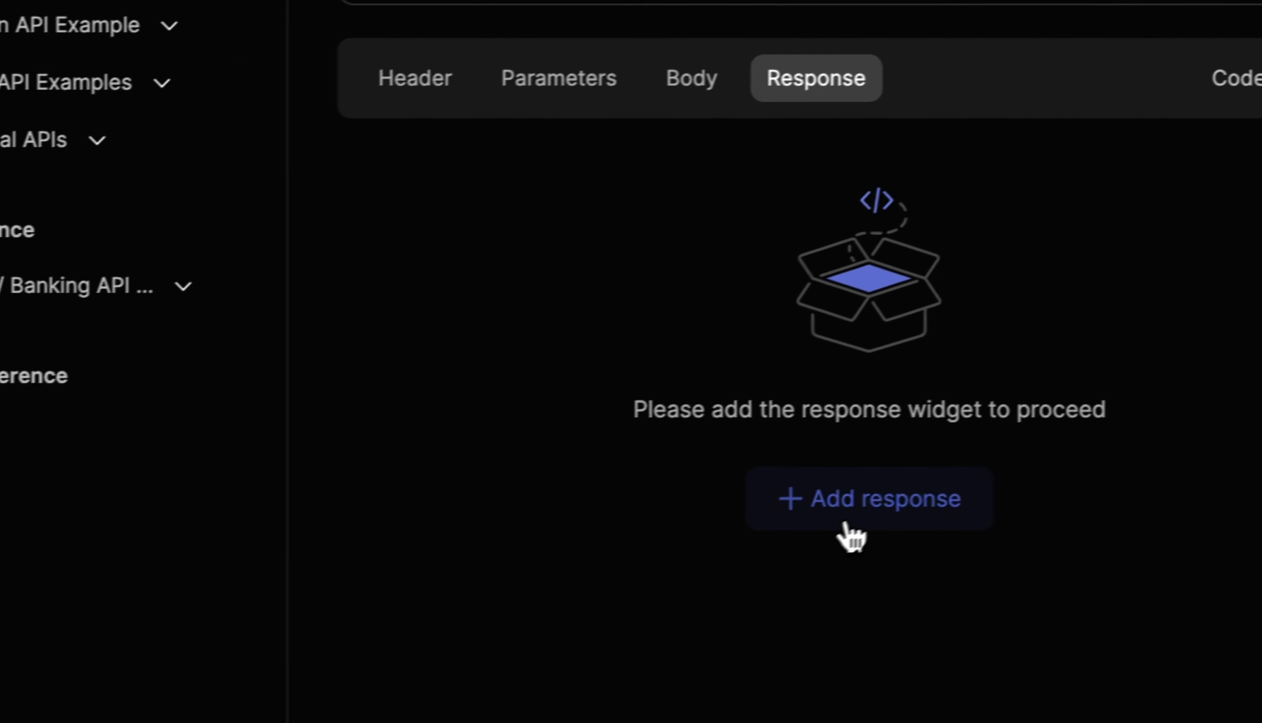
pyautogui.click(848, 526)
pyautogui.click(415, 253)
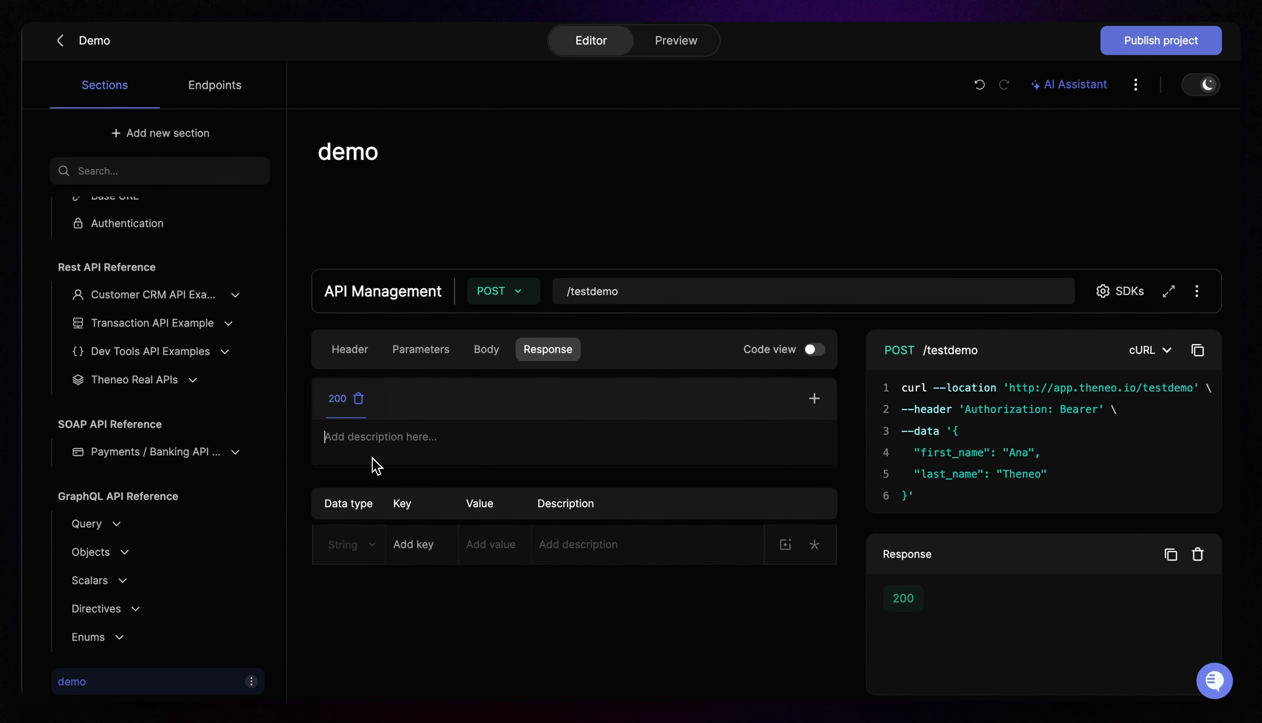
pyautogui.write('Description')
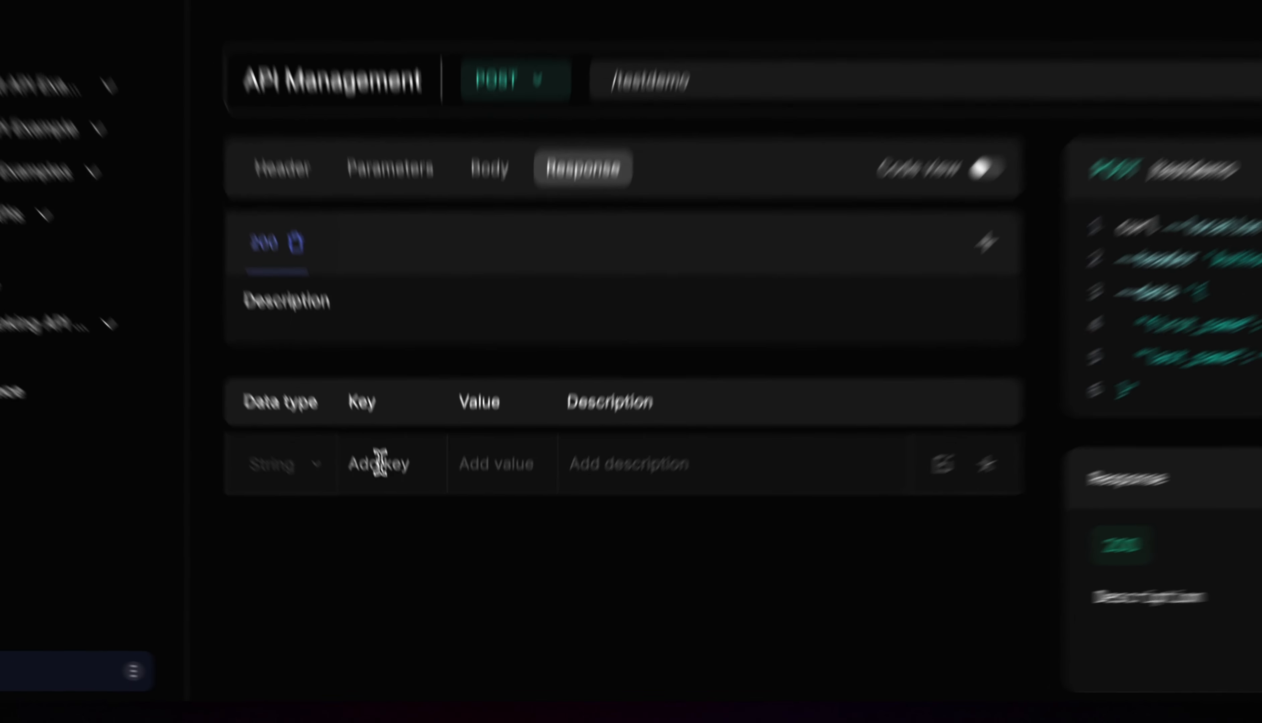
# Step: Add a string field to the 200 response with the key adasd and the value asdsadsa
pyautogui.click(414, 544)
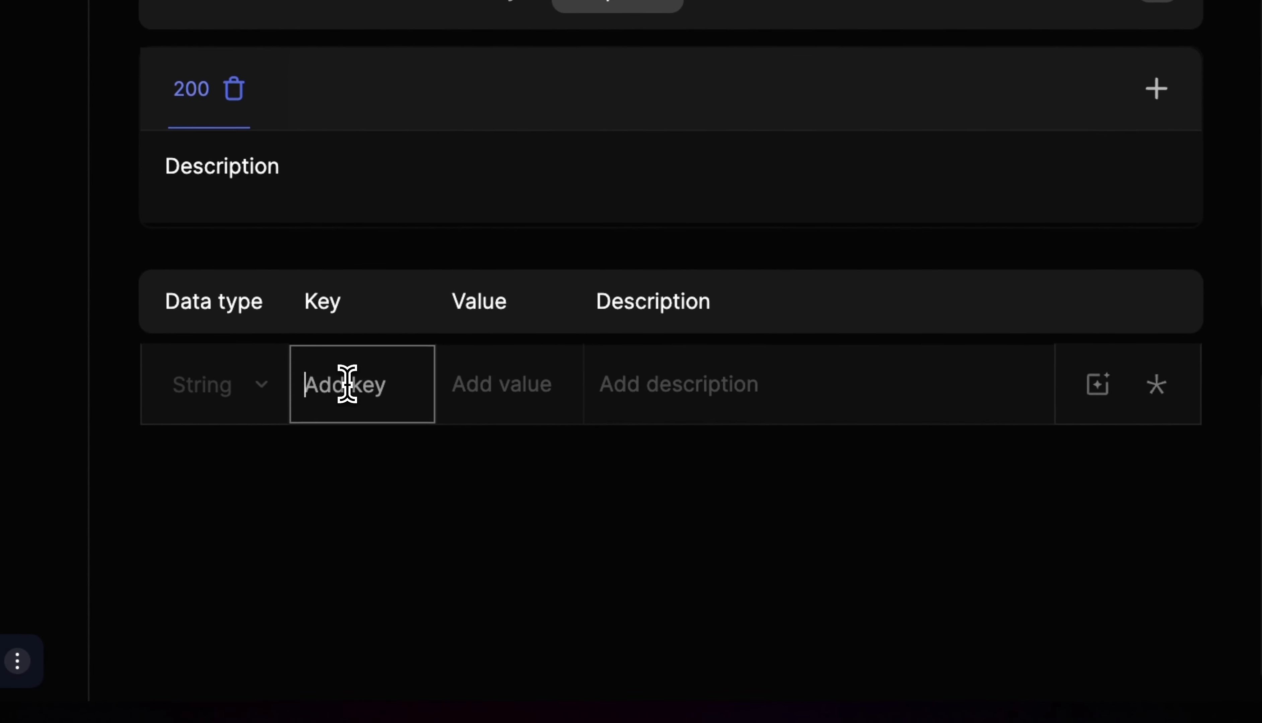
pyautogui.write('adasd')
pyautogui.click(492, 386)
pyautogui.write('asdsadsa')
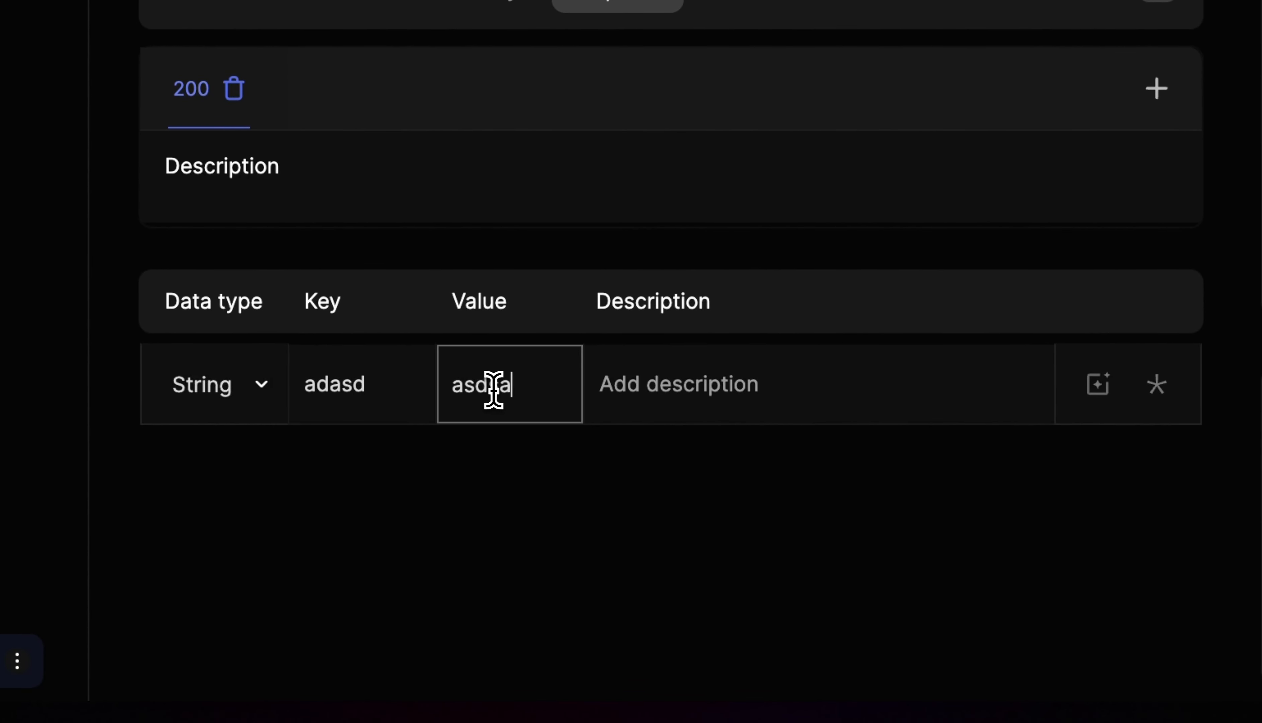
pyautogui.click(731, 391)
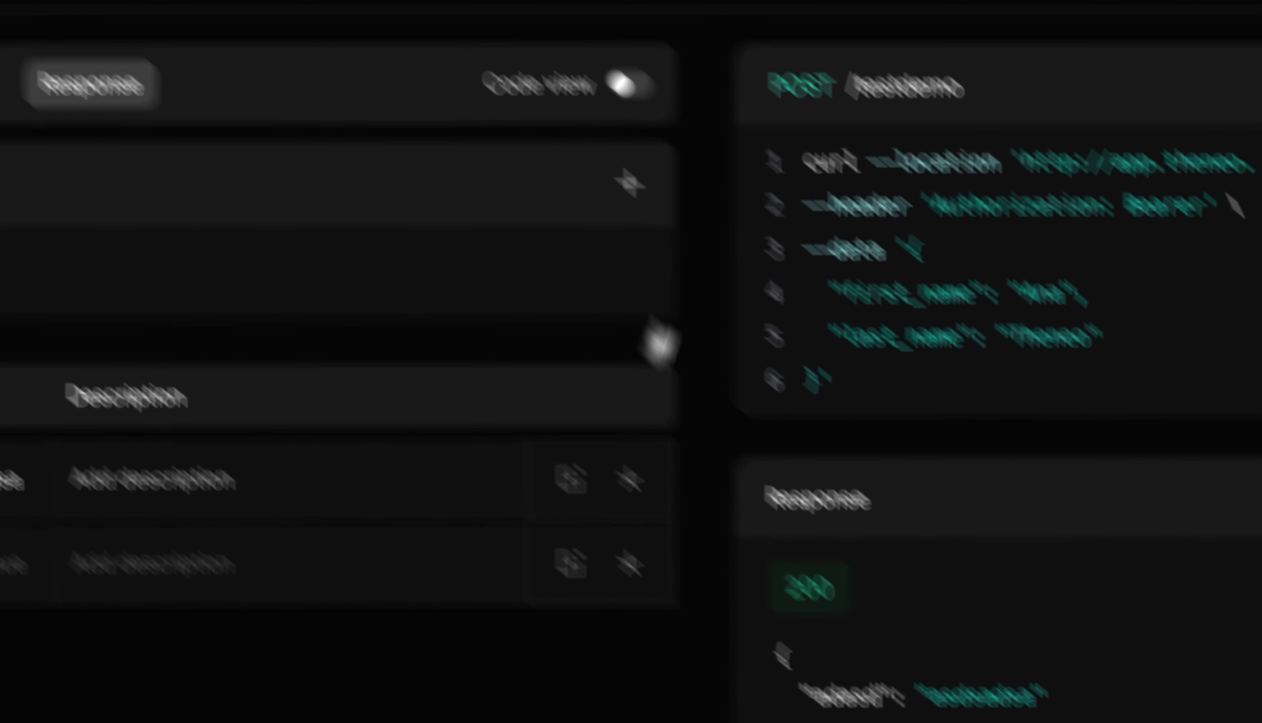
# Step: View the 200 response's JSON in code view, and return to the table view
pyautogui.click(628, 85)
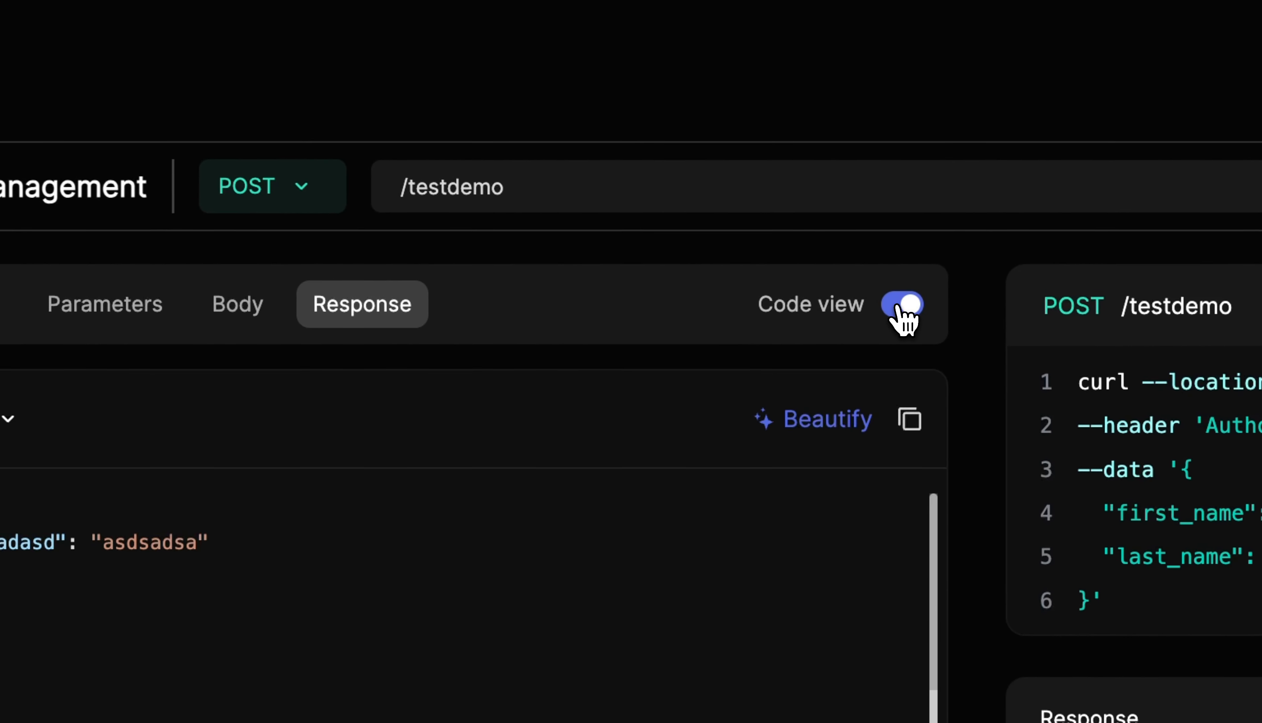
pyautogui.click(899, 306)
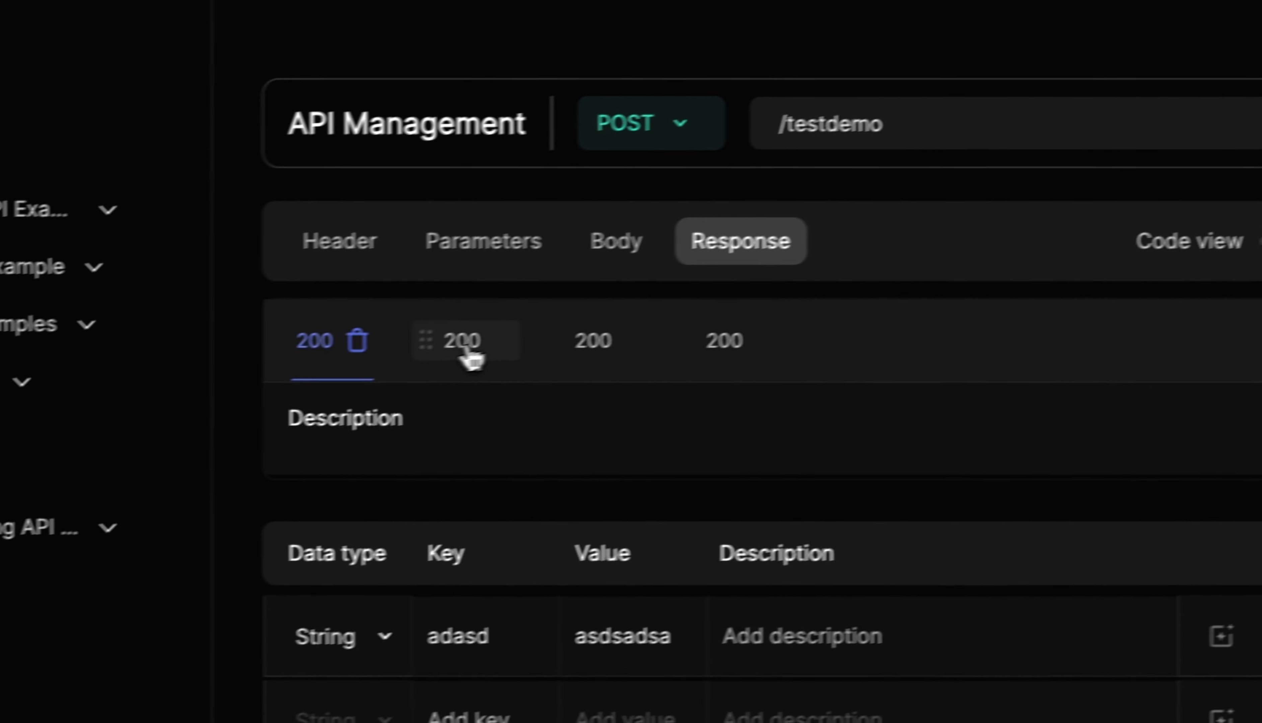
# Step: Add three more responses to the endpoint and name them 400, 500 and "200 - Test example"
pyautogui.click(75, 406)
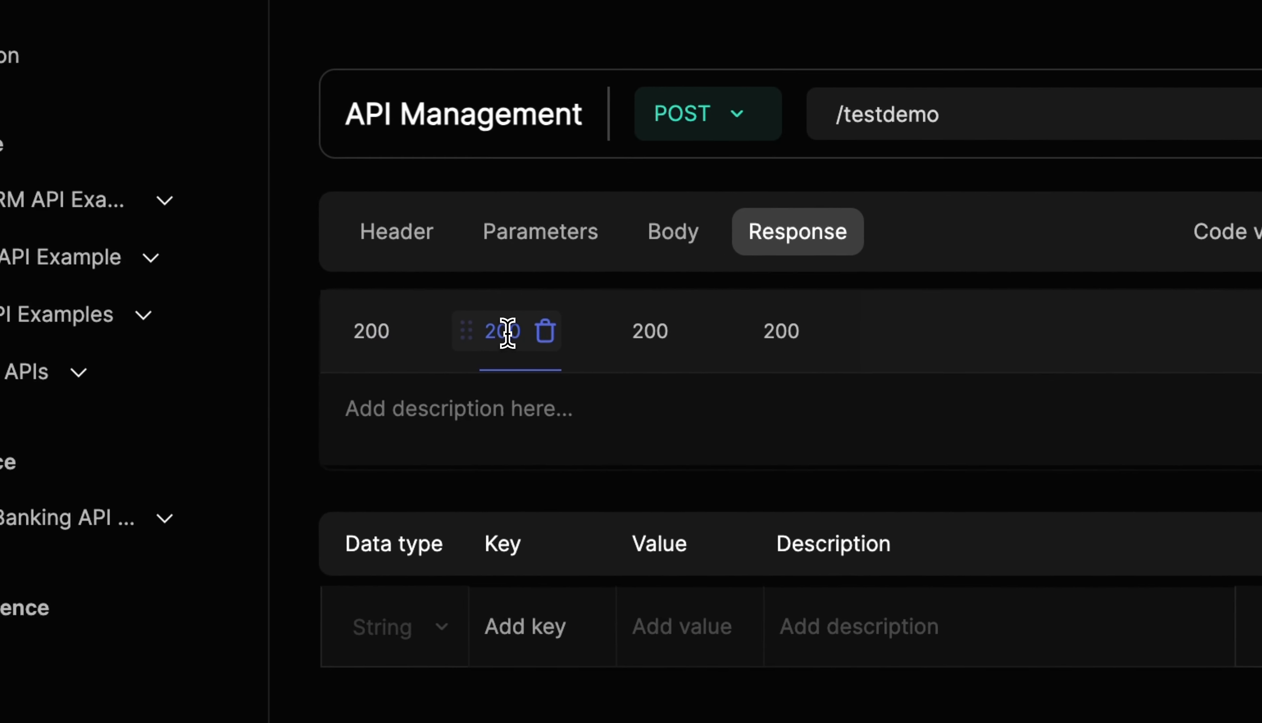
pyautogui.doubleClick(505, 335)
pyautogui.write('400')
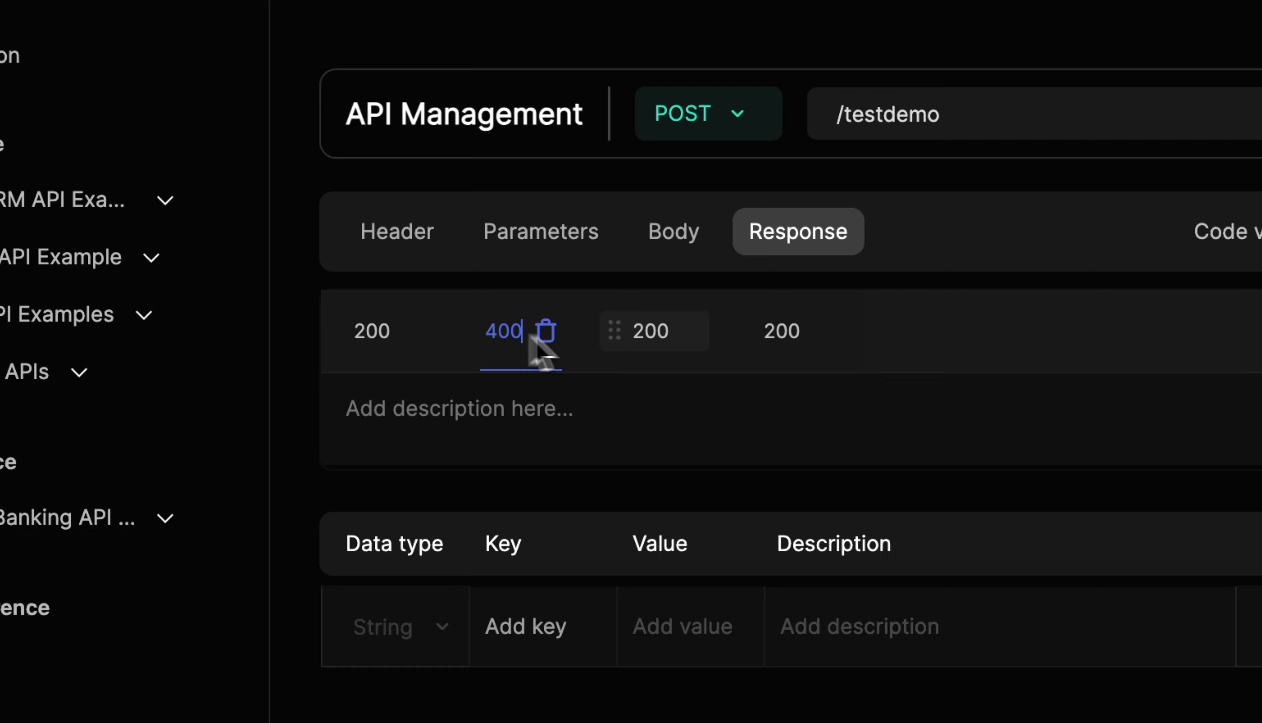
pyautogui.doubleClick(638, 336)
pyautogui.write('500')
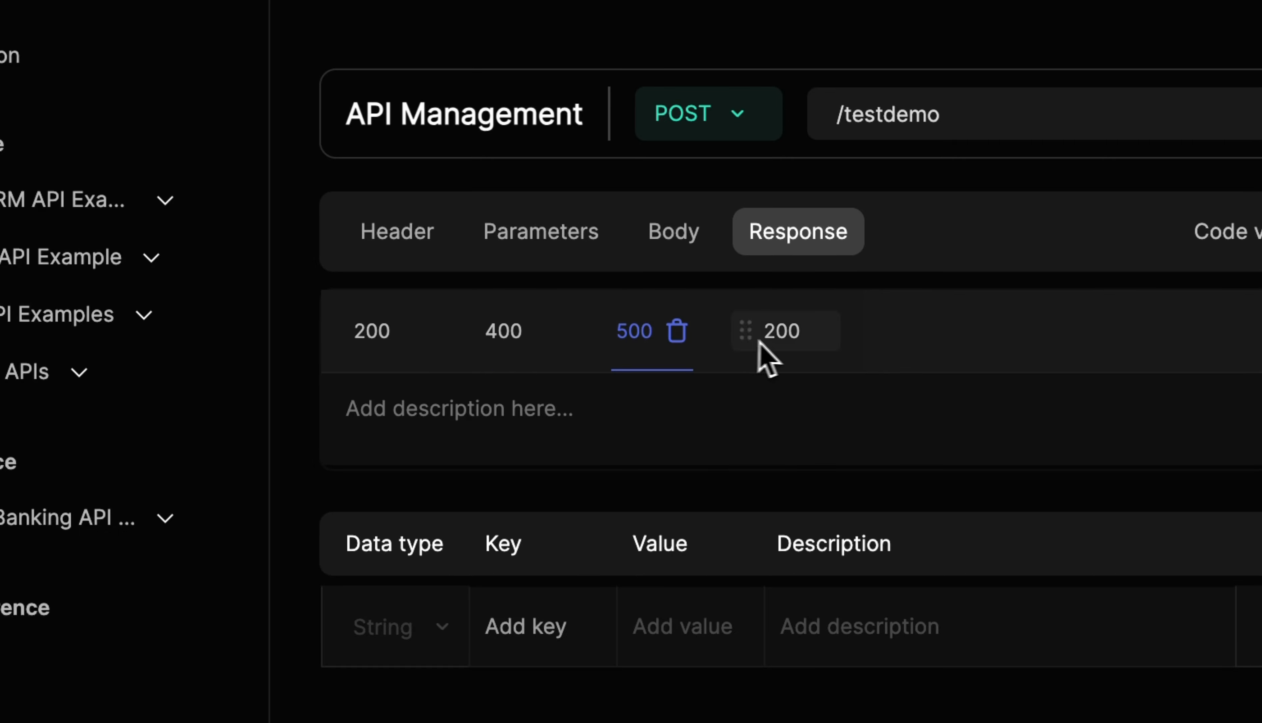
pyautogui.click(766, 343)
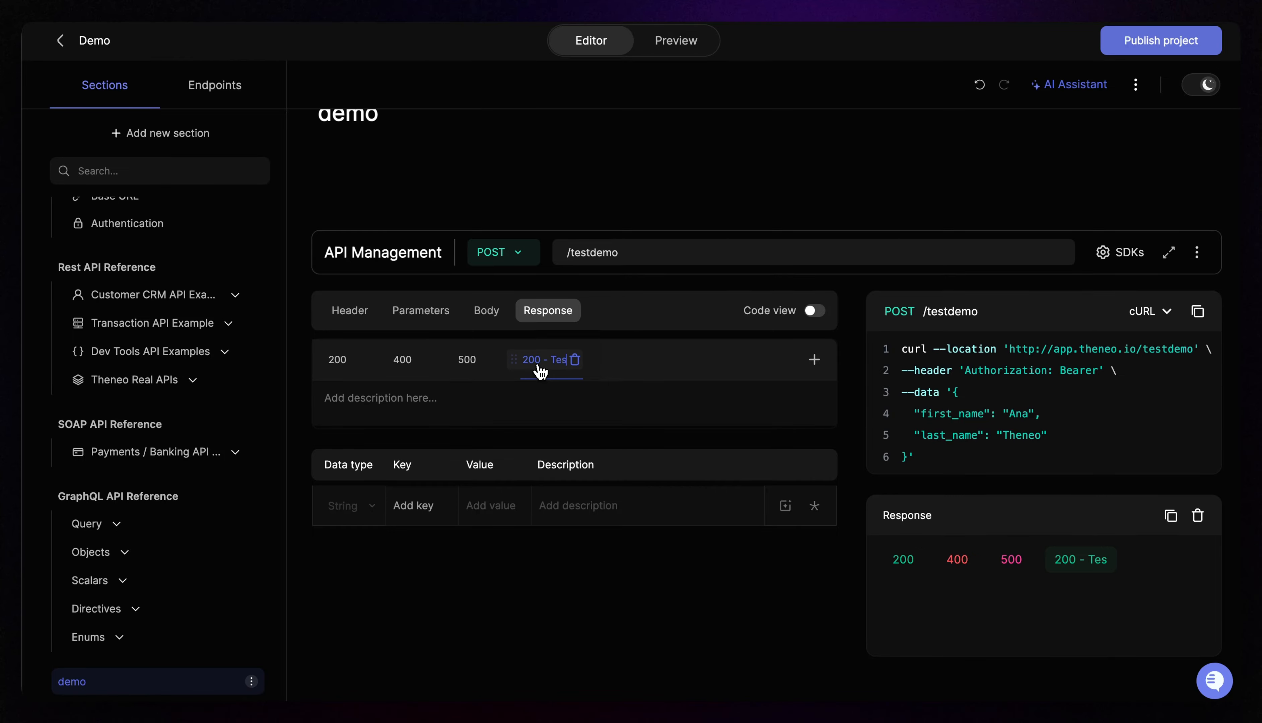
pyautogui.write('- Test example')
pyautogui.click(486, 402)
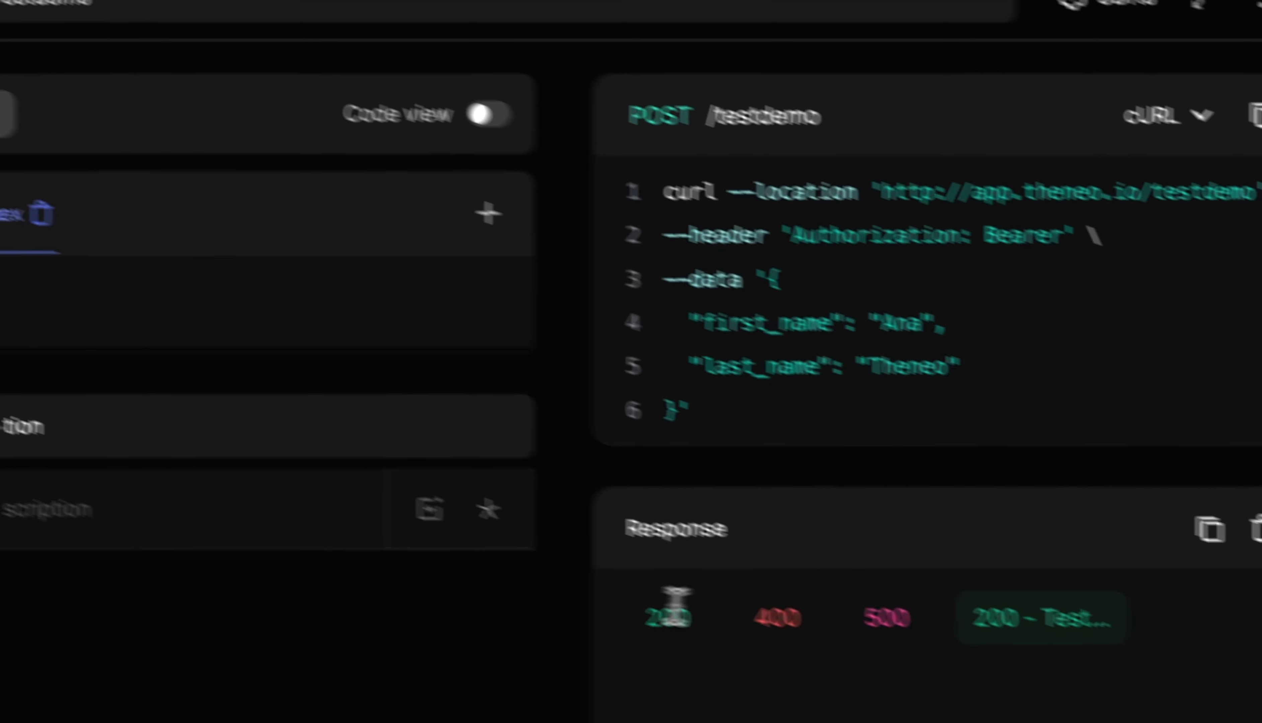
# Step: Show the first 200 response example, and view the code sample's language choices and the API management widget's extra options
pyautogui.click(670, 614)
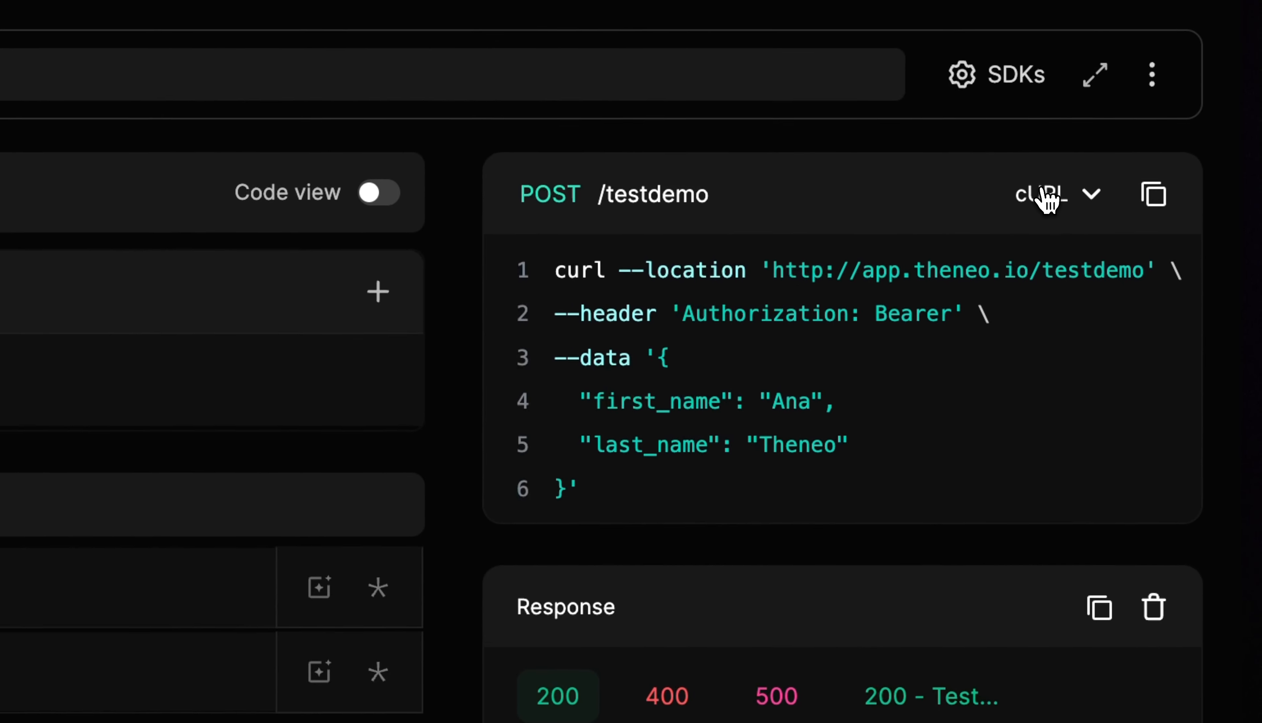
pyautogui.click(1046, 150)
pyautogui.click(764, 332)
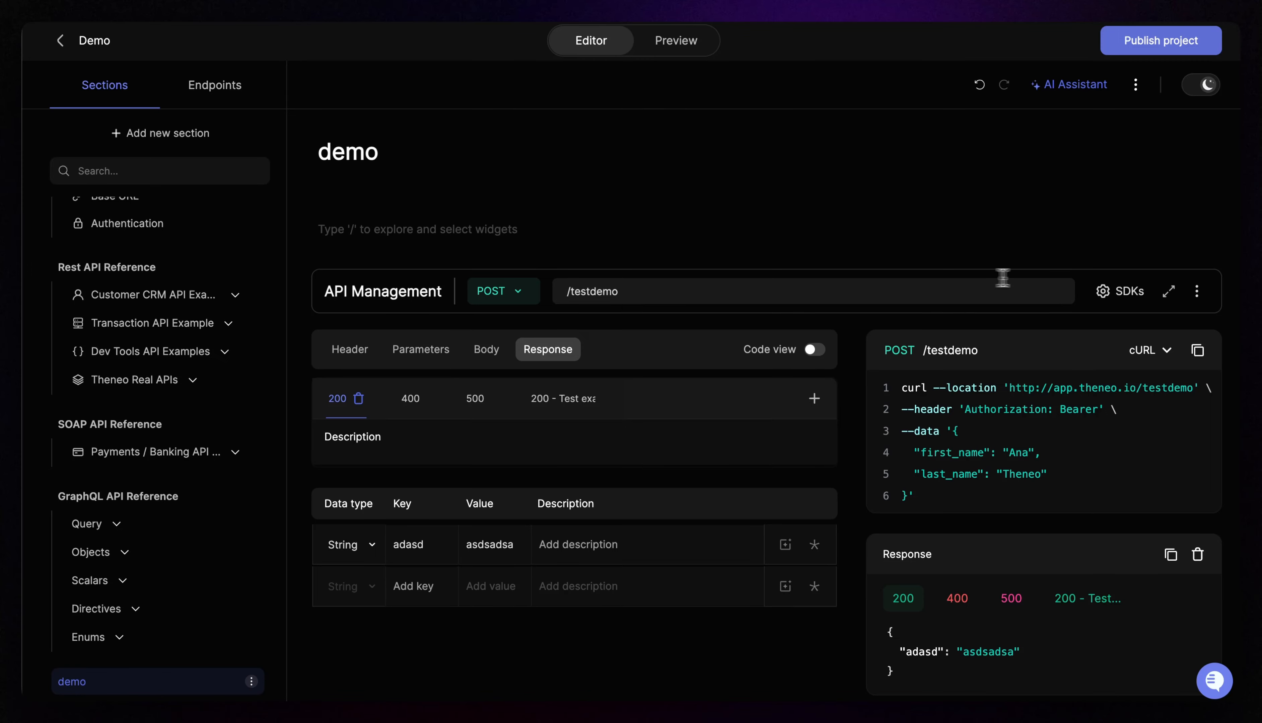
pyautogui.click(1198, 293)
pyautogui.click(751, 215)
# Step: Insert the Update customer endpoint from the Theneo Sample API collection into the demo section below its heading
pyautogui.click(231, 88)
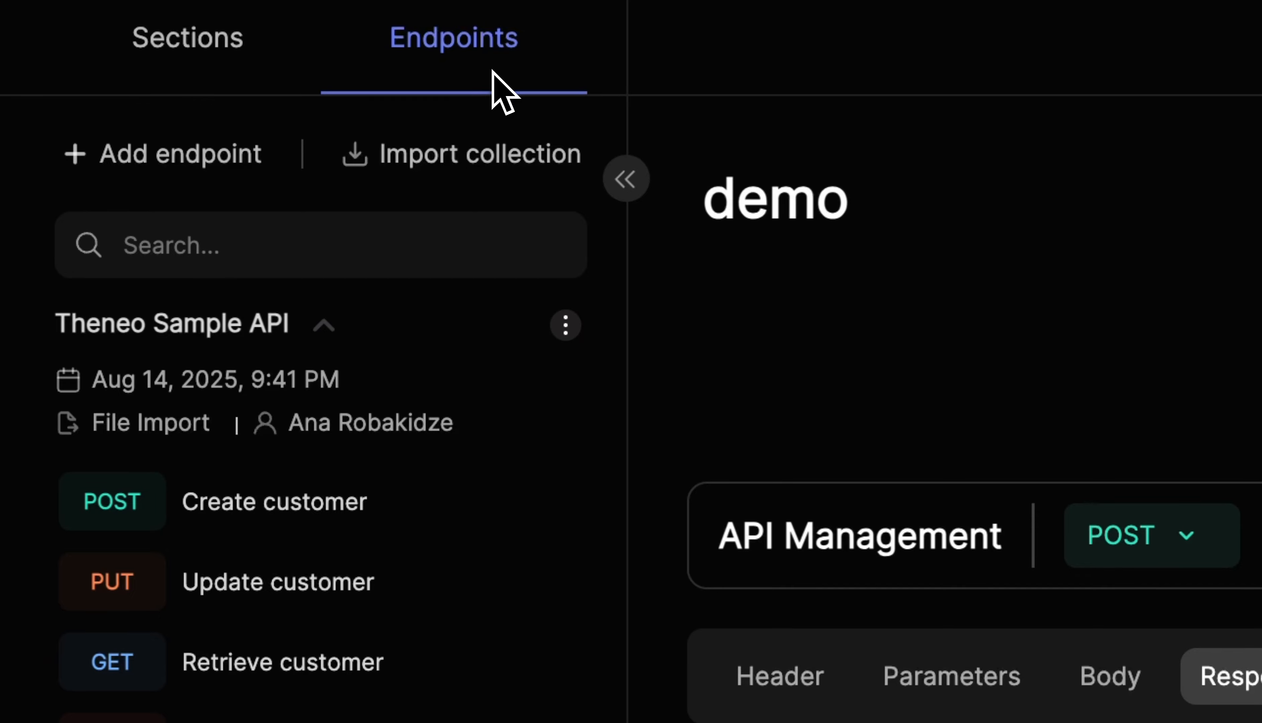
pyautogui.click(753, 310)
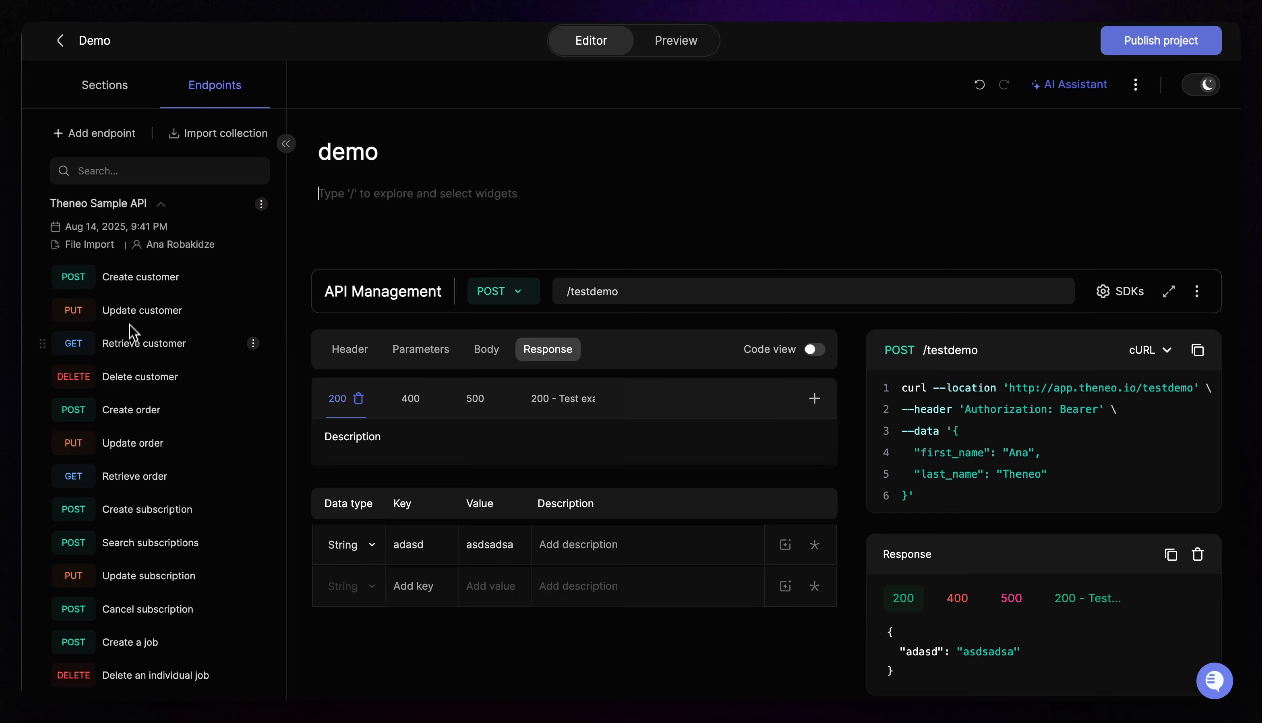
pyautogui.click(475, 198)
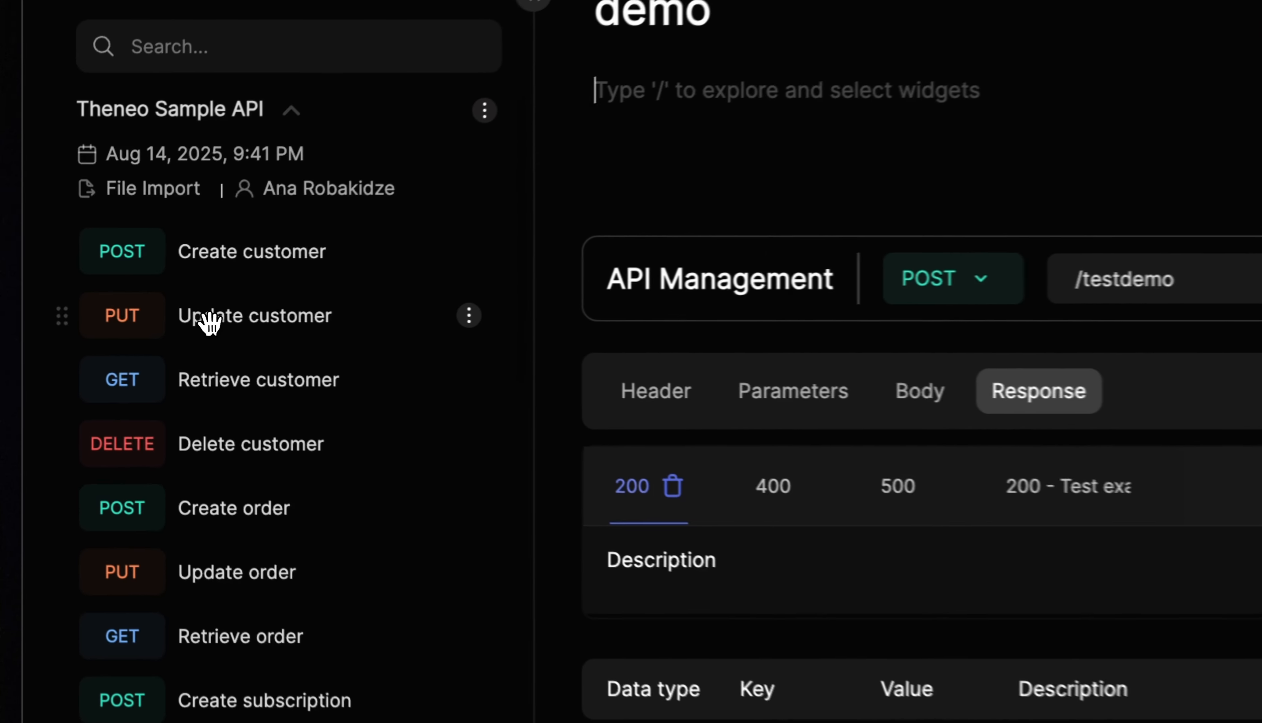
pyautogui.moveTo(119, 314)
pyautogui.mouseDown()
pyautogui.moveTo(392, 354)
pyautogui.moveTo(473, 327)
pyautogui.mouseUp()
pyautogui.moveTo(628, 454); pyautogui.dragTo(636, 299)
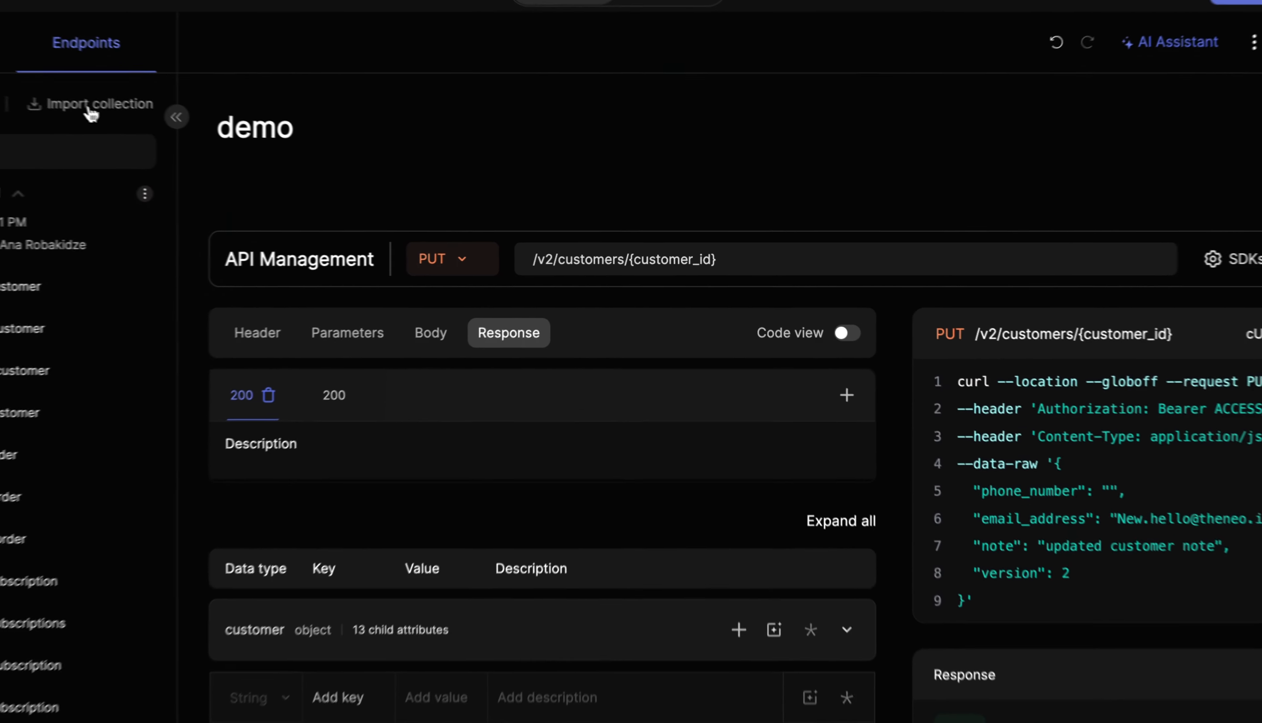
# Step: View the available methods for importing an endpoint collection, and close the import dialog
pyautogui.click(219, 143)
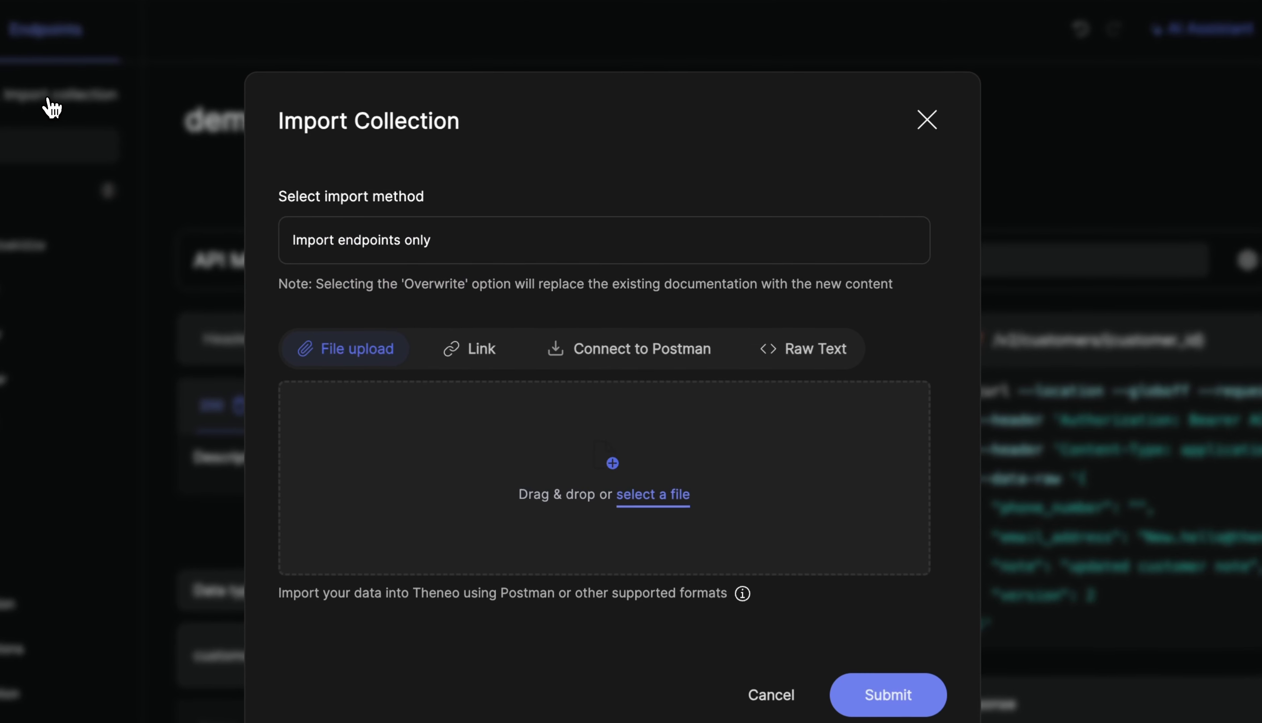
pyautogui.click(352, 246)
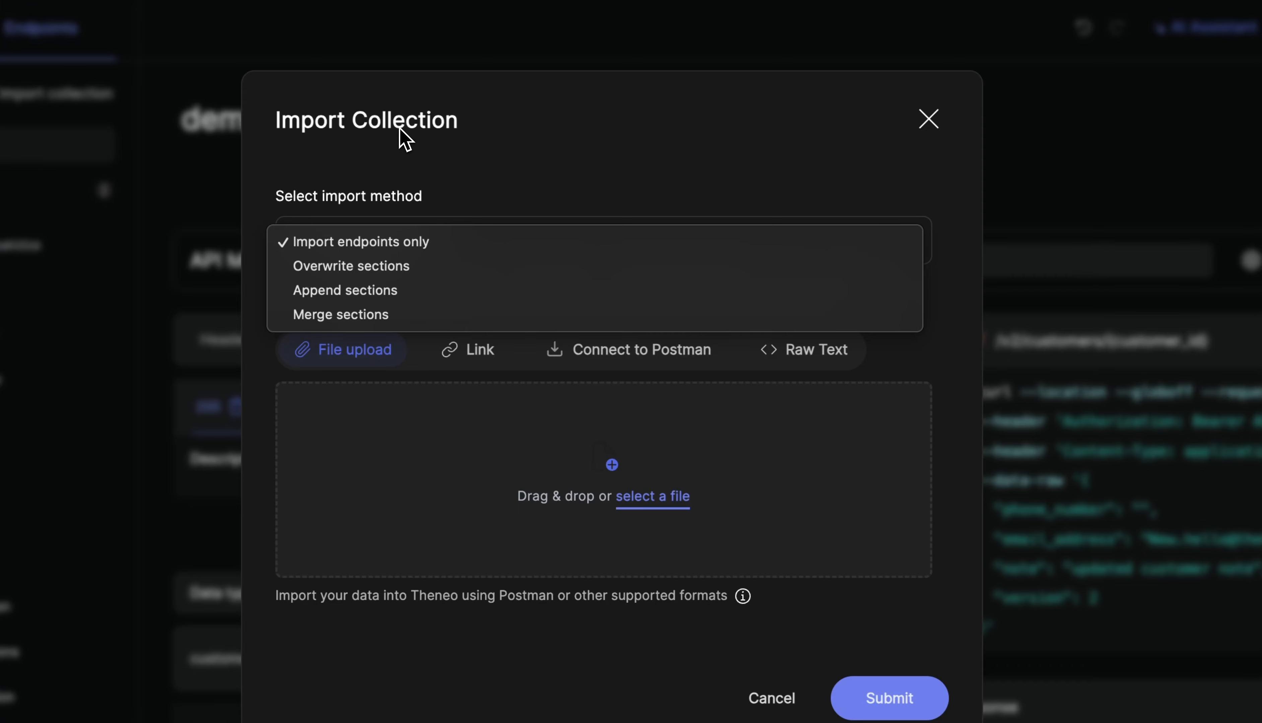
pyautogui.click(405, 138)
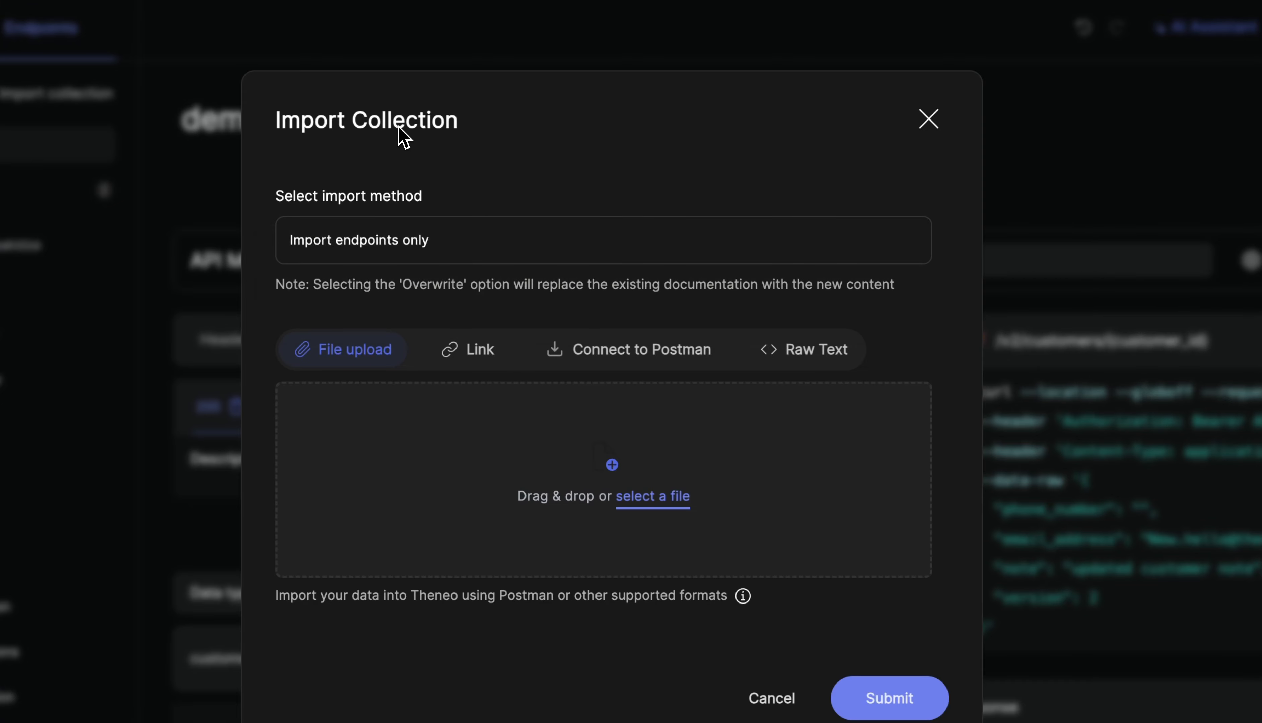
pyautogui.click(929, 121)
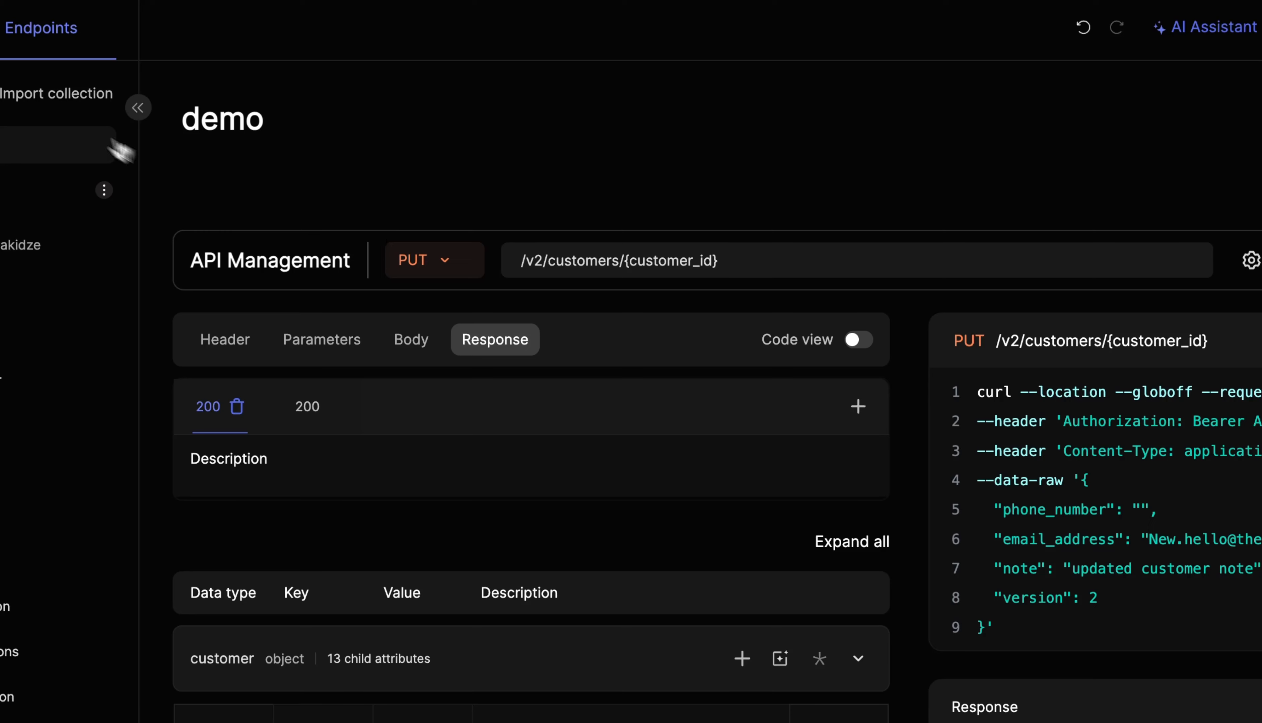
# Step: Examine the description settings of the Merge sections import method, and close the collection import without submitting
pyautogui.click(54, 95)
pyautogui.click(443, 245)
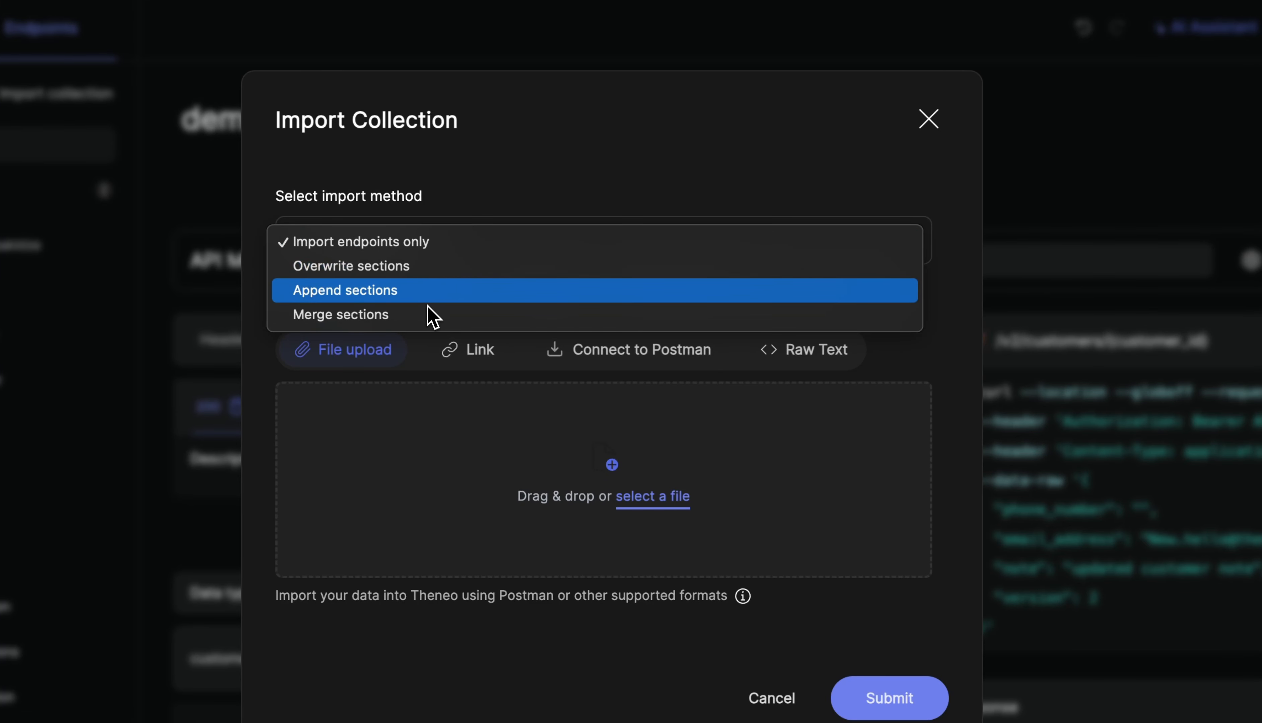
pyautogui.click(432, 316)
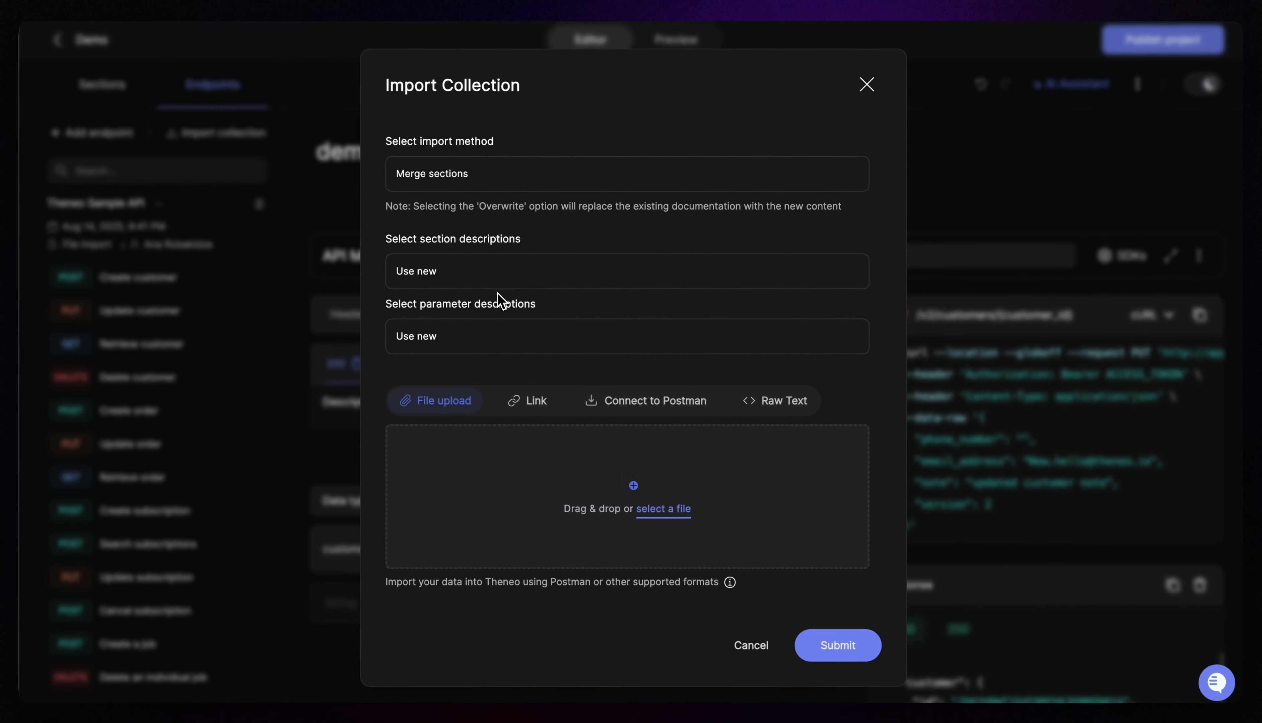
pyautogui.click(873, 90)
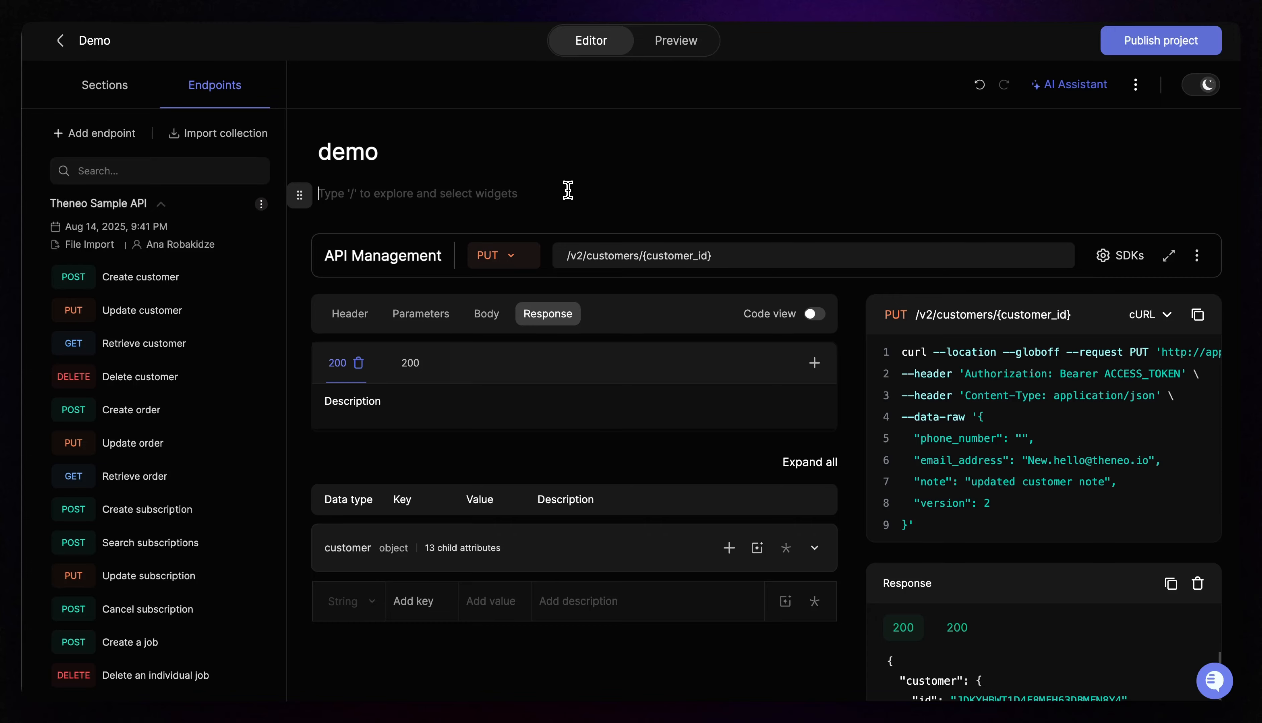
# Step: Return to the sections list and place the cursor in the empty line below the demo heading
pyautogui.click(103, 86)
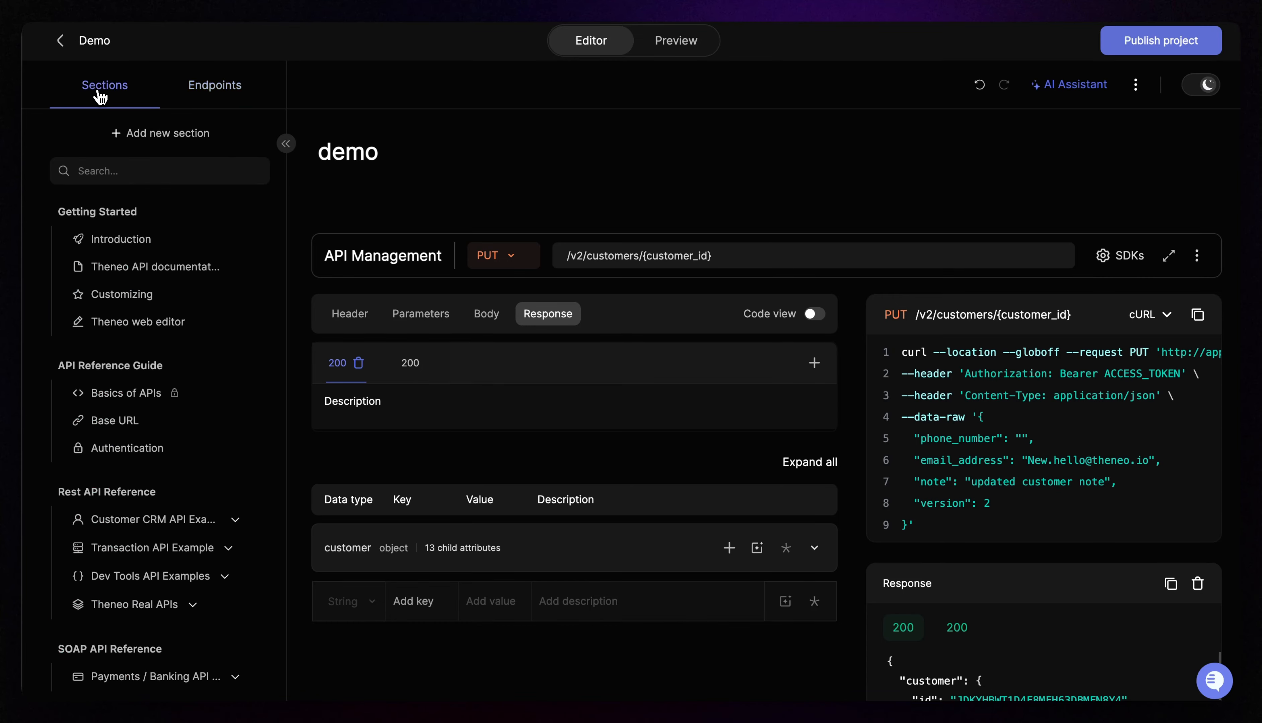
pyautogui.click(636, 194)
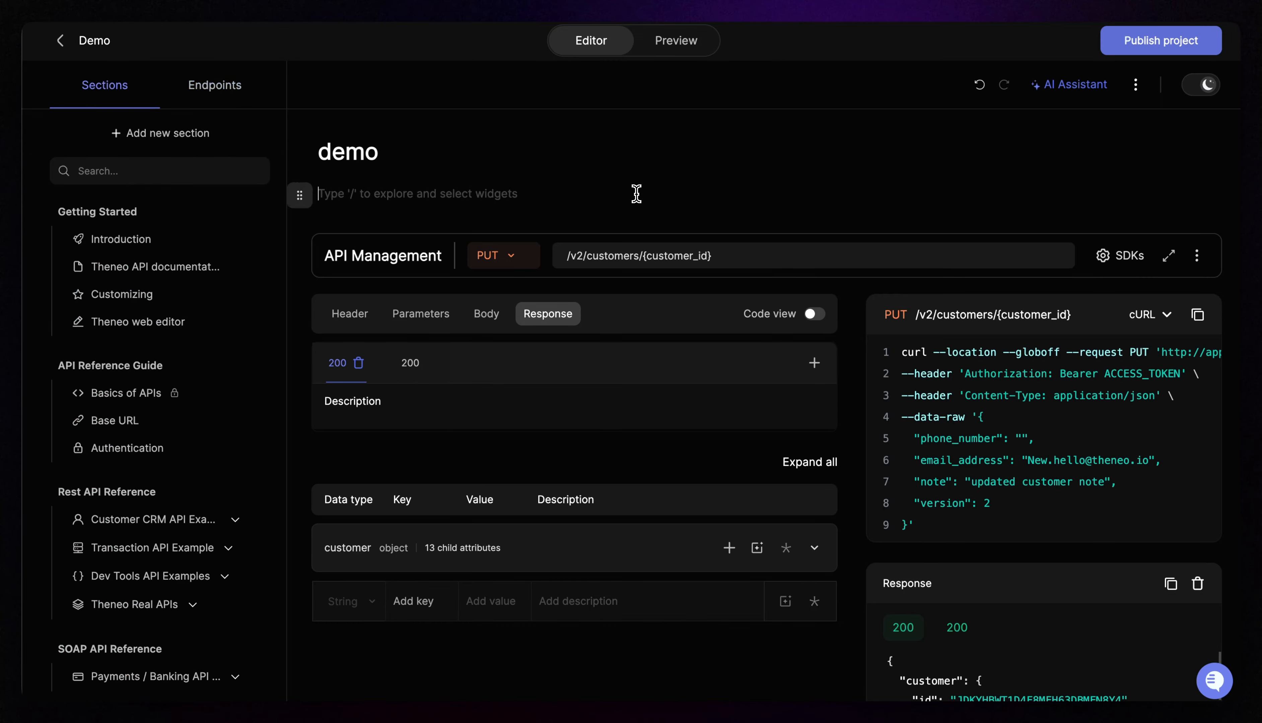